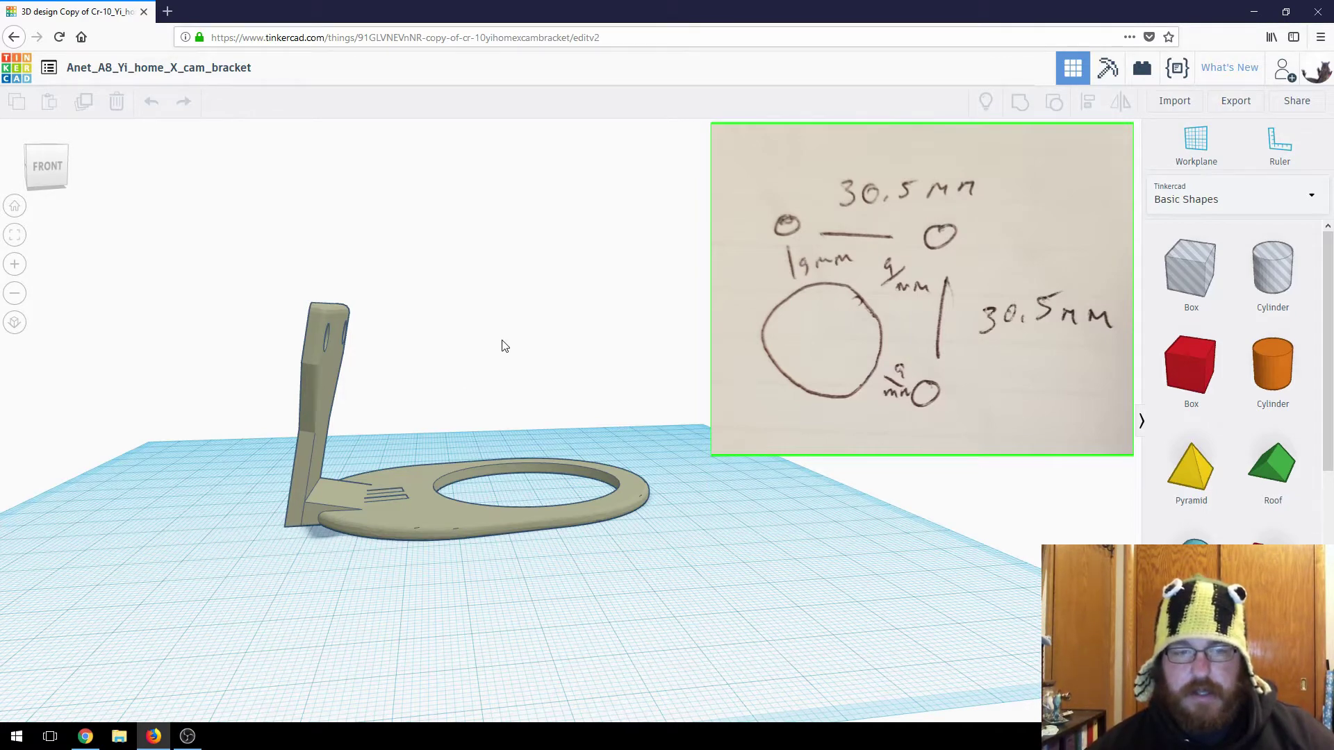
Step: Orbit and zoom in to look down at the bracket
mouse_move(565, 361)
right_mouse_down()
mouse_move(464, 423)
mouse_move(688, 354)
mouse_move(510, 299)
right_mouse_up()
scroll(514, 326, "up", 5)
Step: Place the ruler origin and add a 64-sided 3 × 3 mm, 20 mm tall cylinder hole
key("r")
left_click(427, 418)
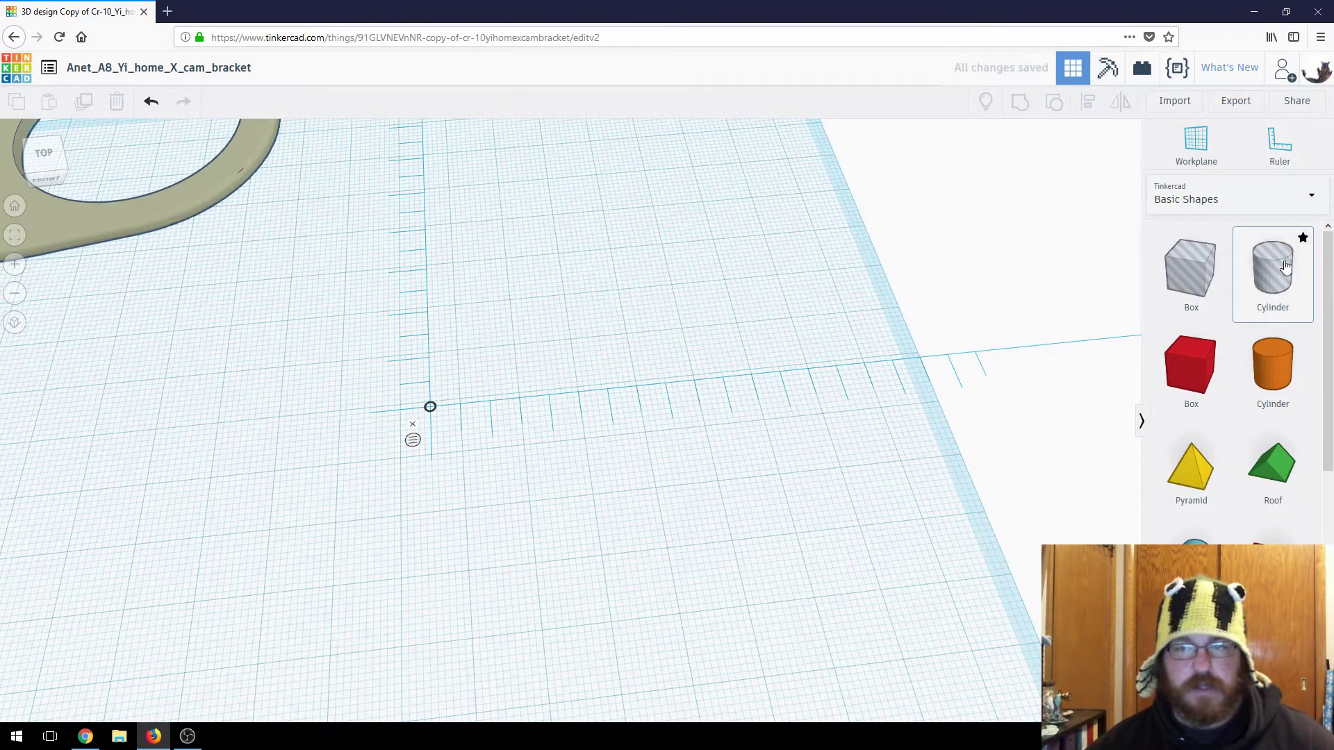
left_click_drag(1285, 267, 701, 375)
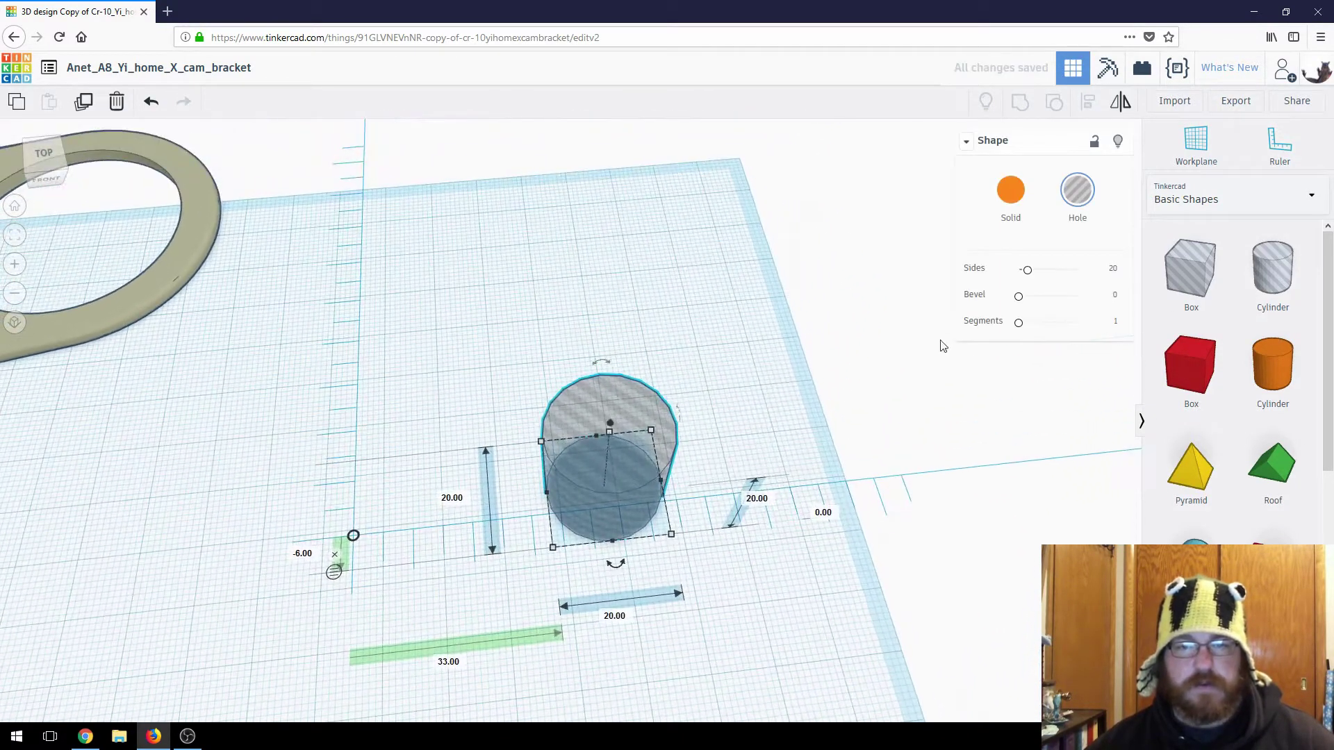
left_click_drag(1026, 270, 1078, 270)
right_click_drag(866, 396, 718, 499)
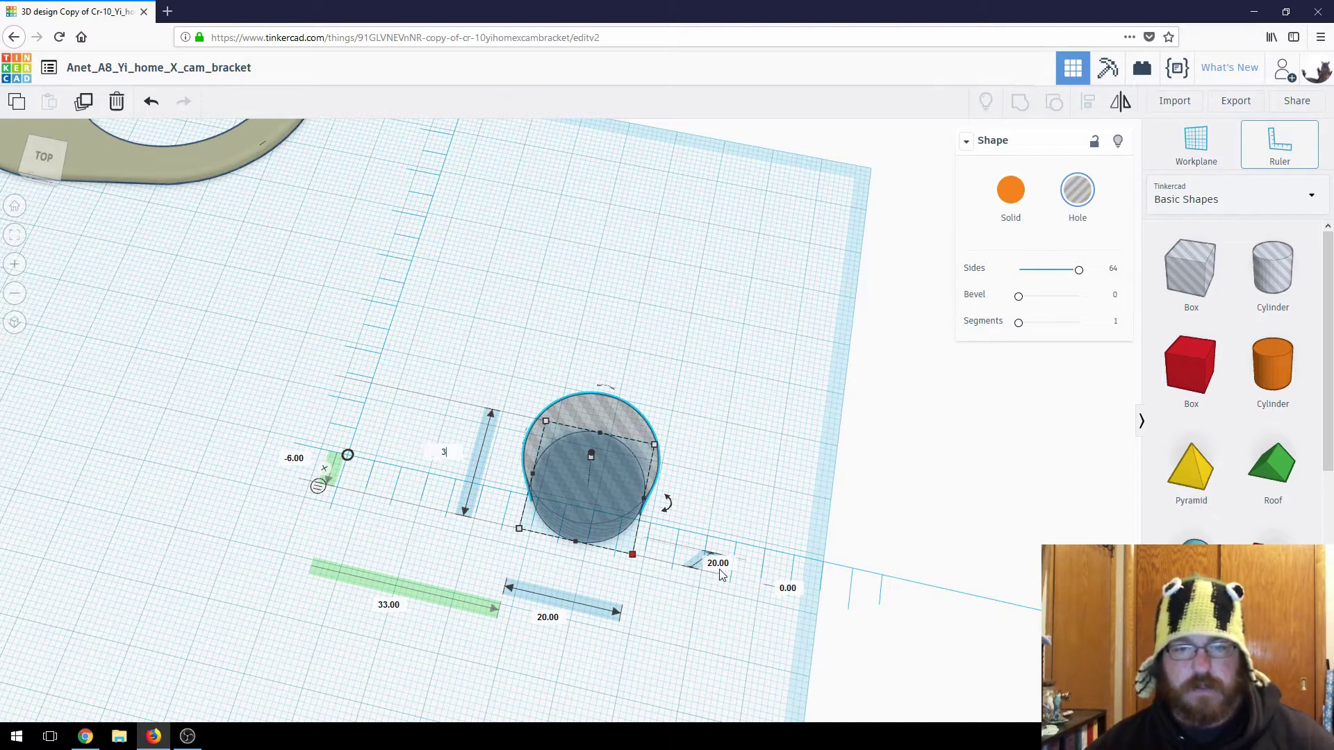
key("Return")
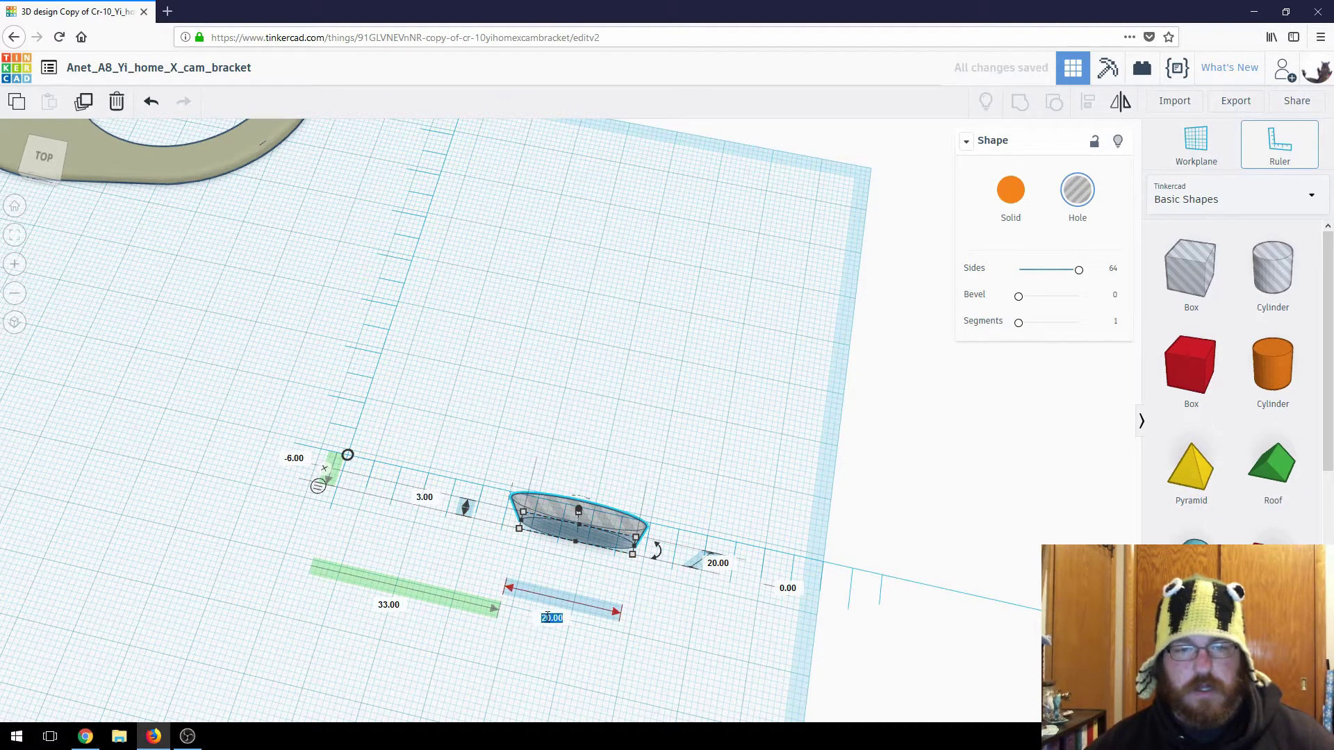
key("Return")
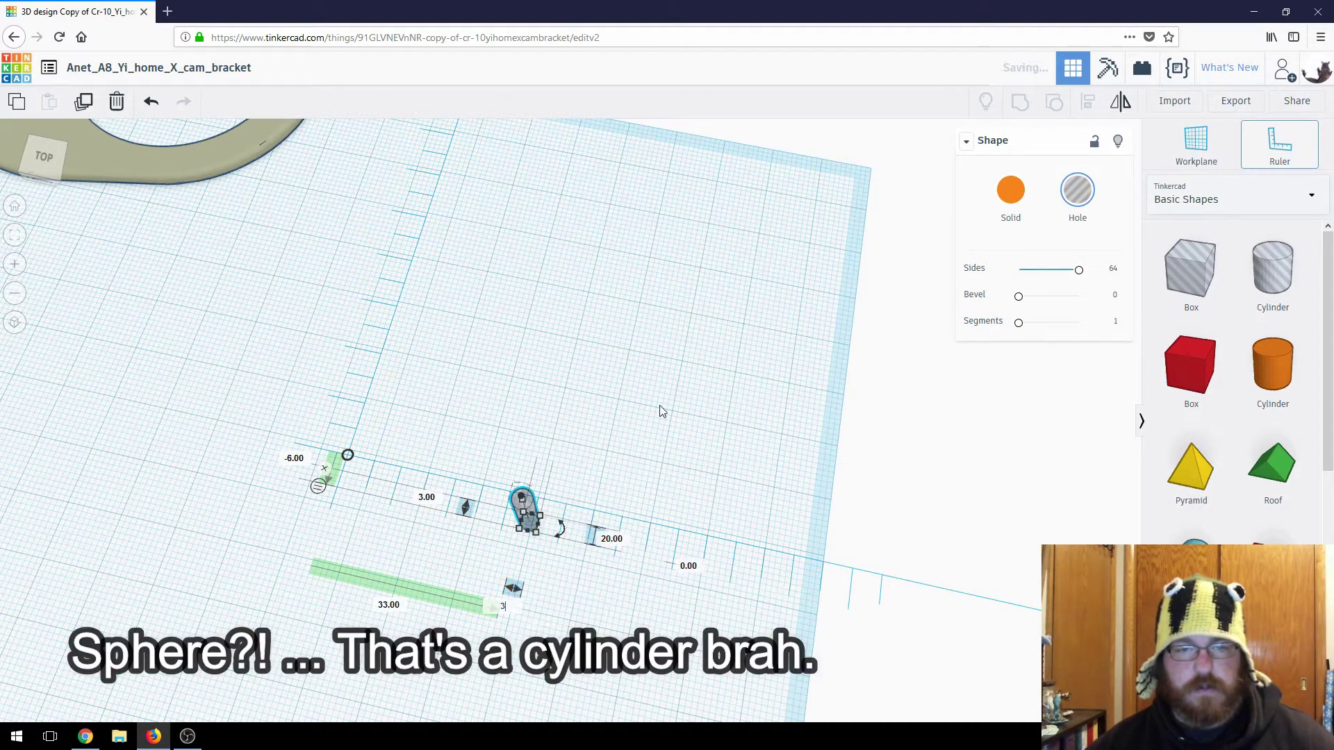
right_click_drag(547, 492, 583, 478)
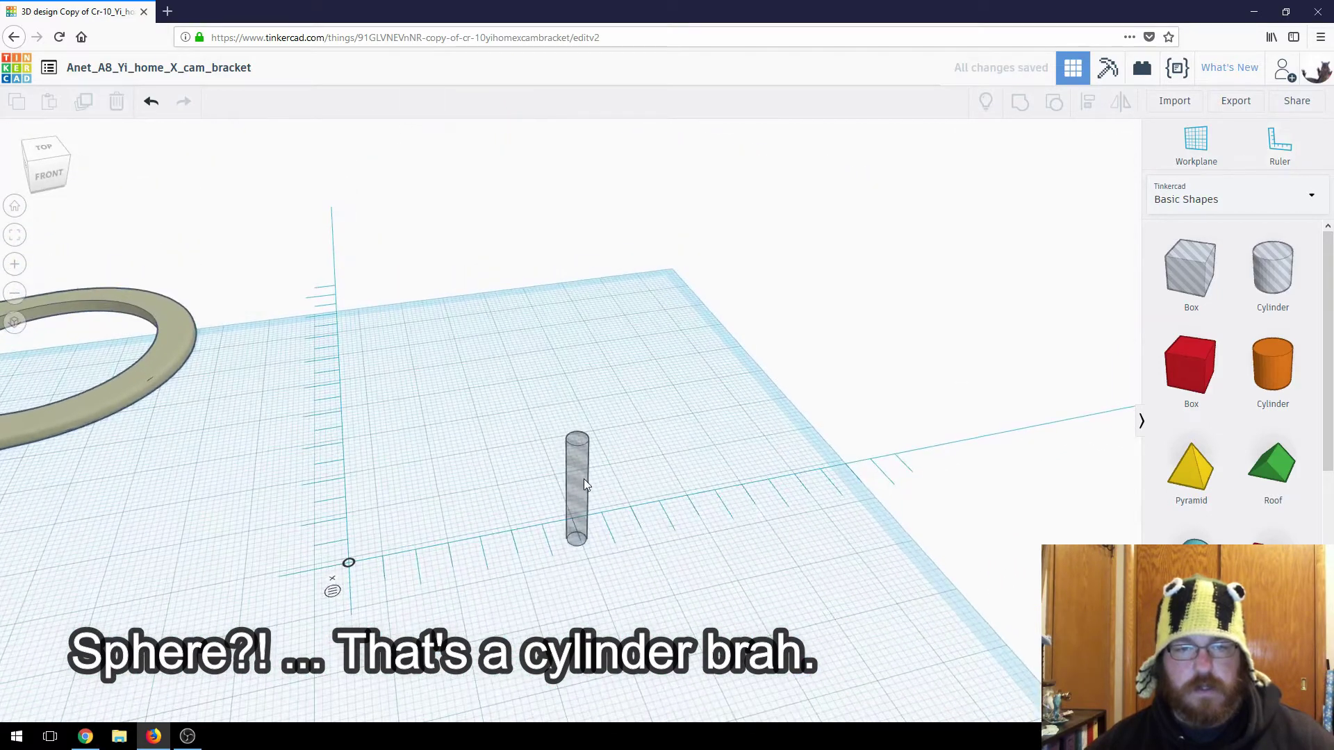
Step: Duplicate the hole cylinder and spread the copies apart, one moved onto the X axis
left_click(598, 481)
left_click(574, 485)
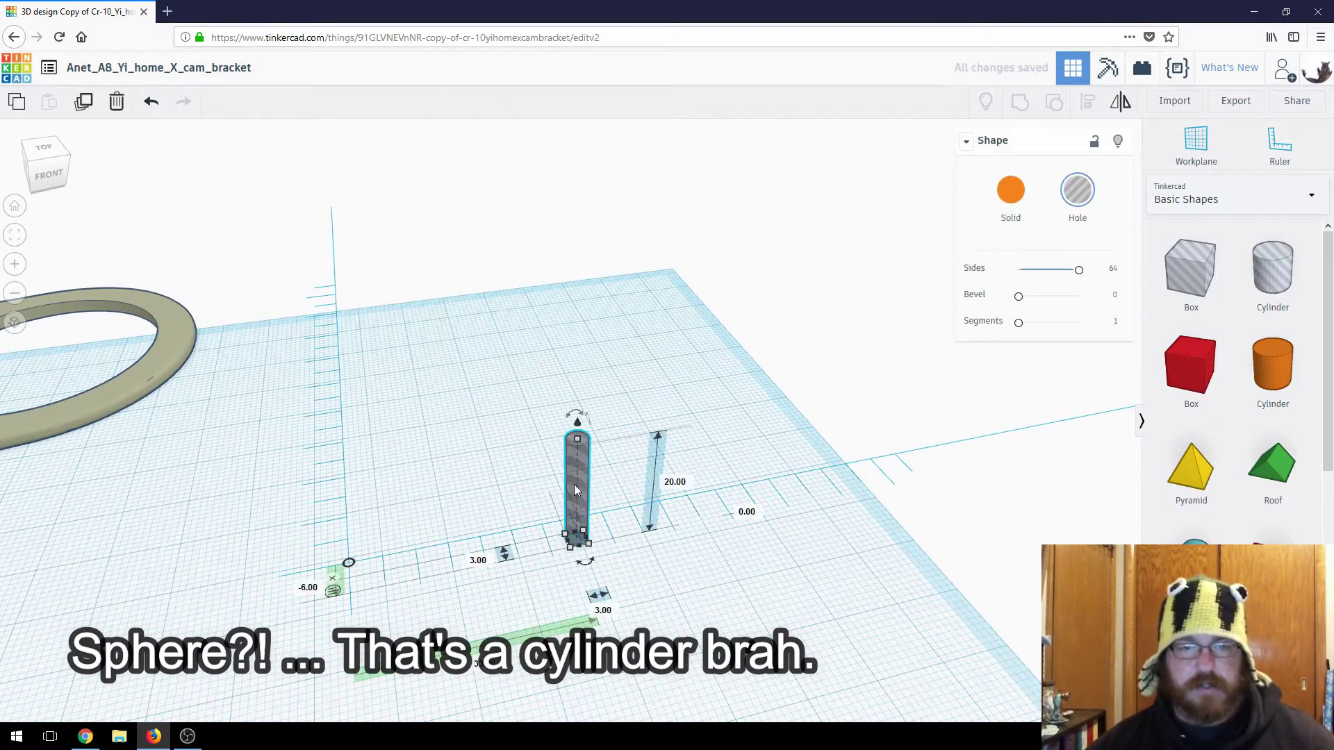
key("ctrl+d")
left_click_drag(427, 442, 543, 398)
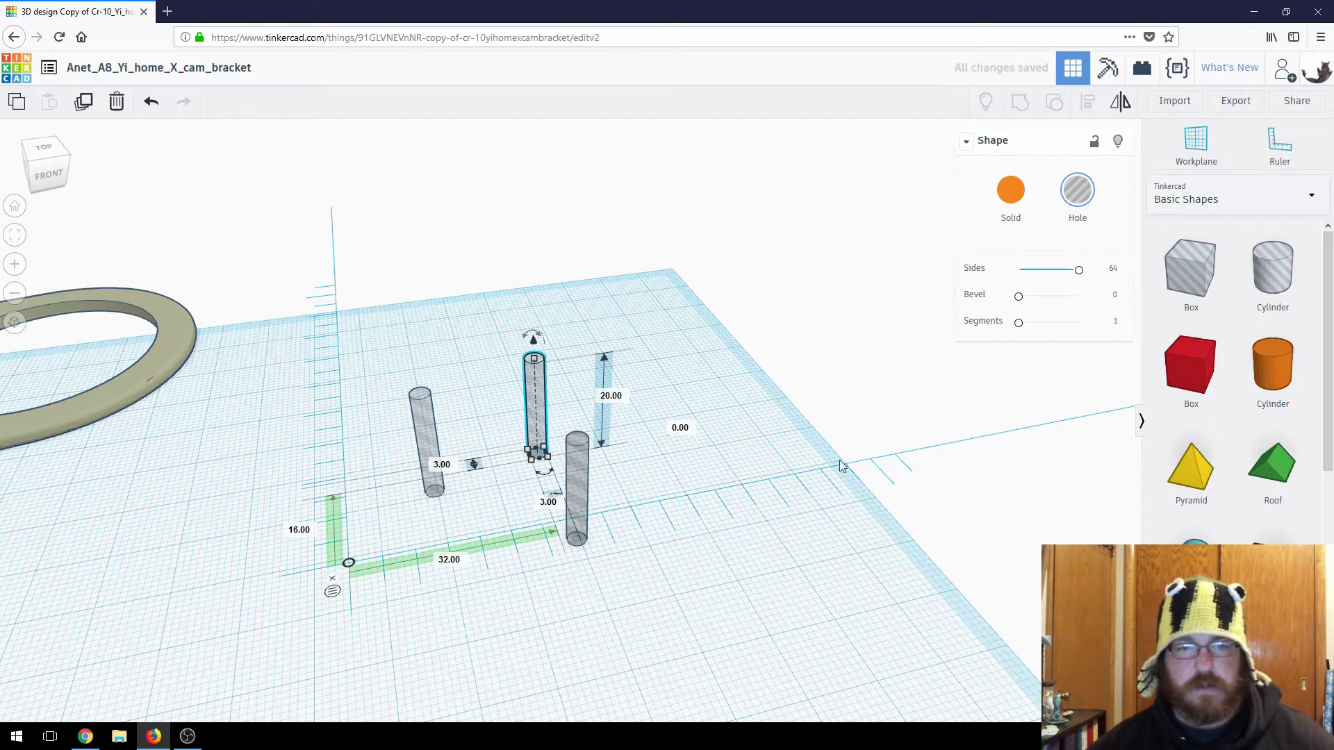
right_click_drag(843, 465, 789, 545)
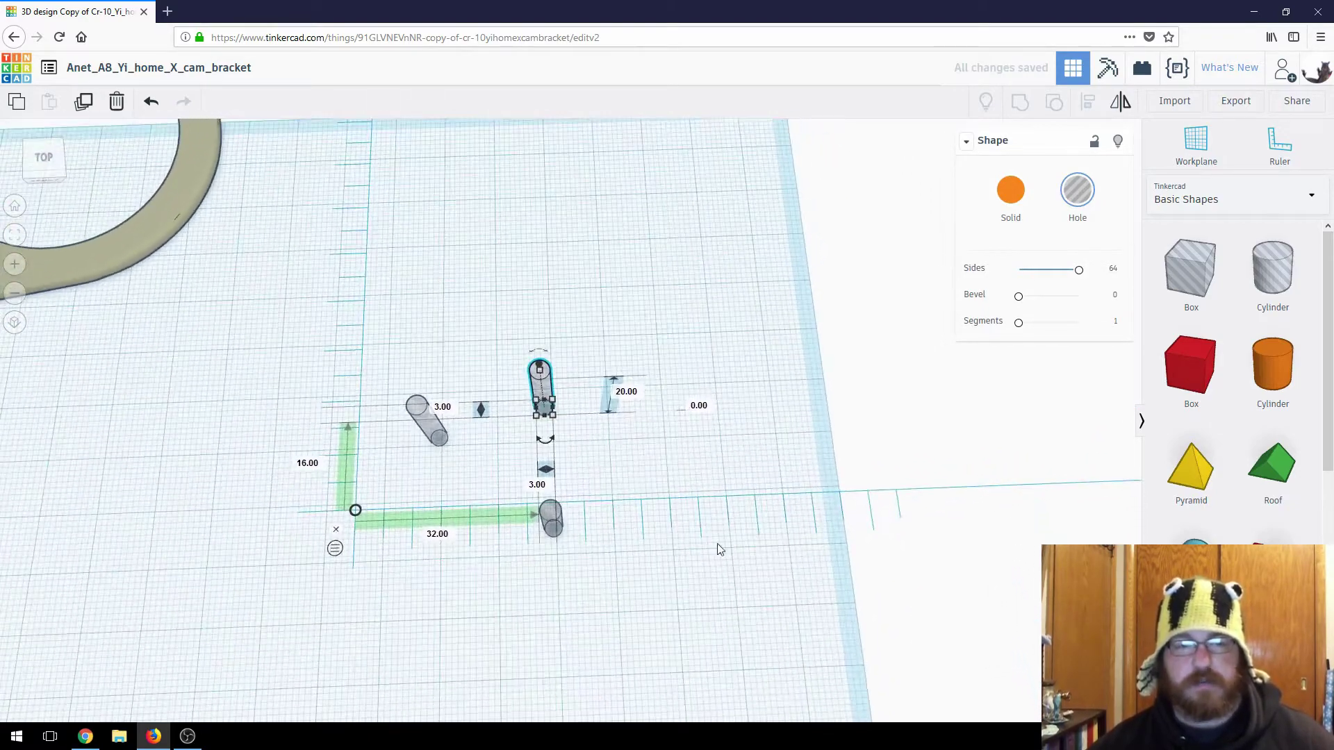
left_click_drag(556, 524, 548, 505)
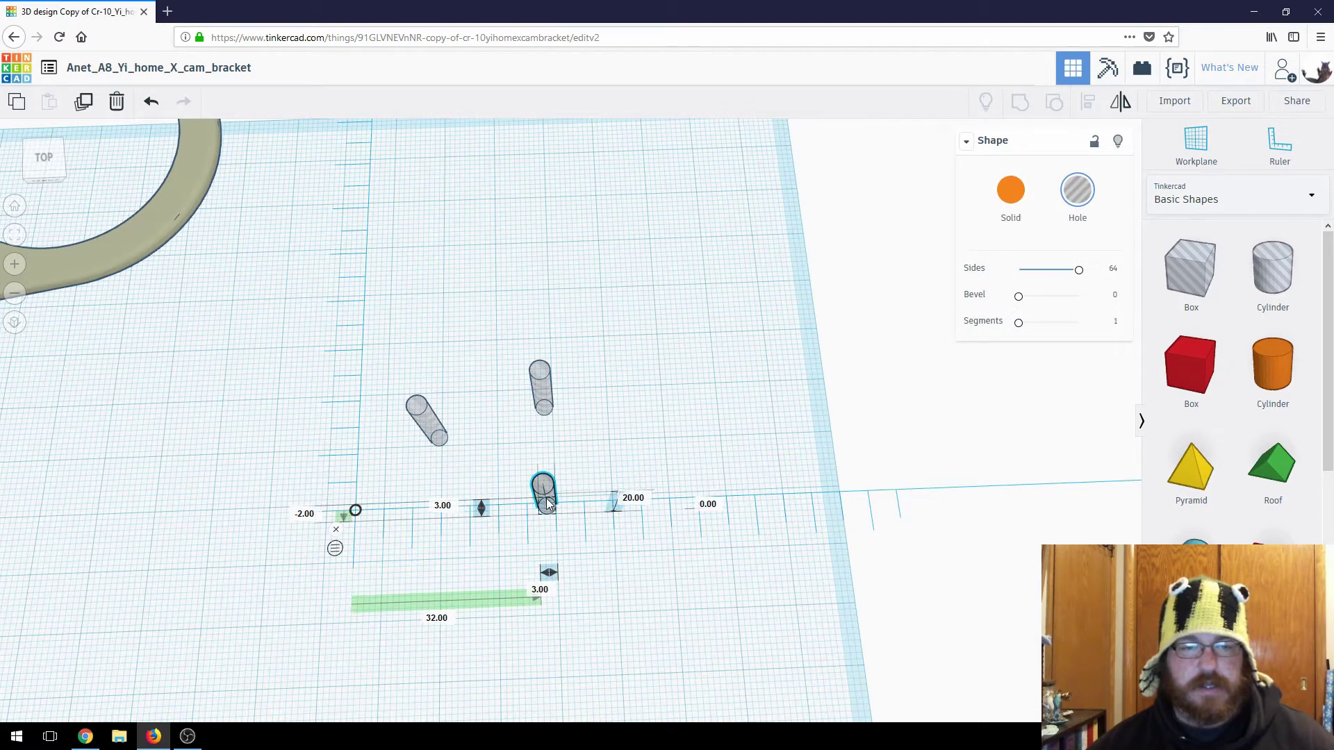
Step: Set the cylinder's axis offsets to 0 and -1.5 mm to centre it
left_click(306, 514)
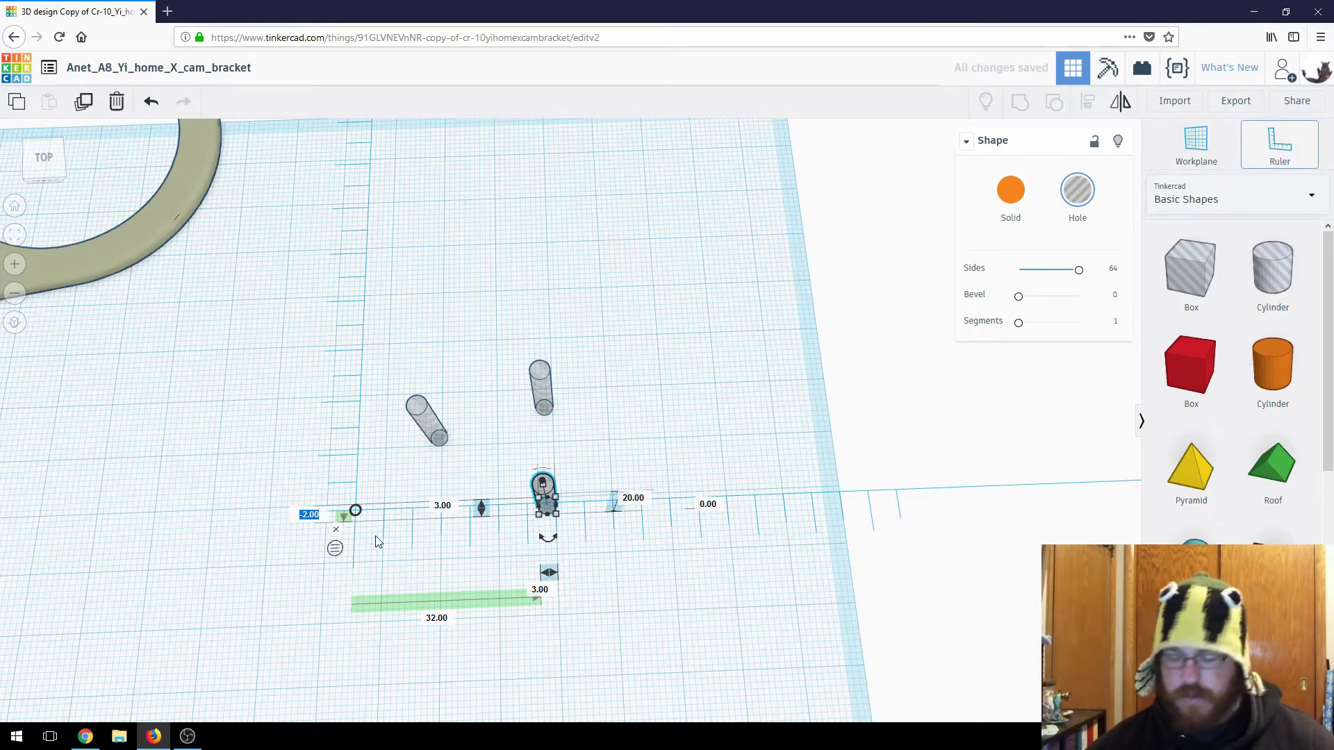
type("0")
key("Return")
right_click_drag(545, 541, 380, 532)
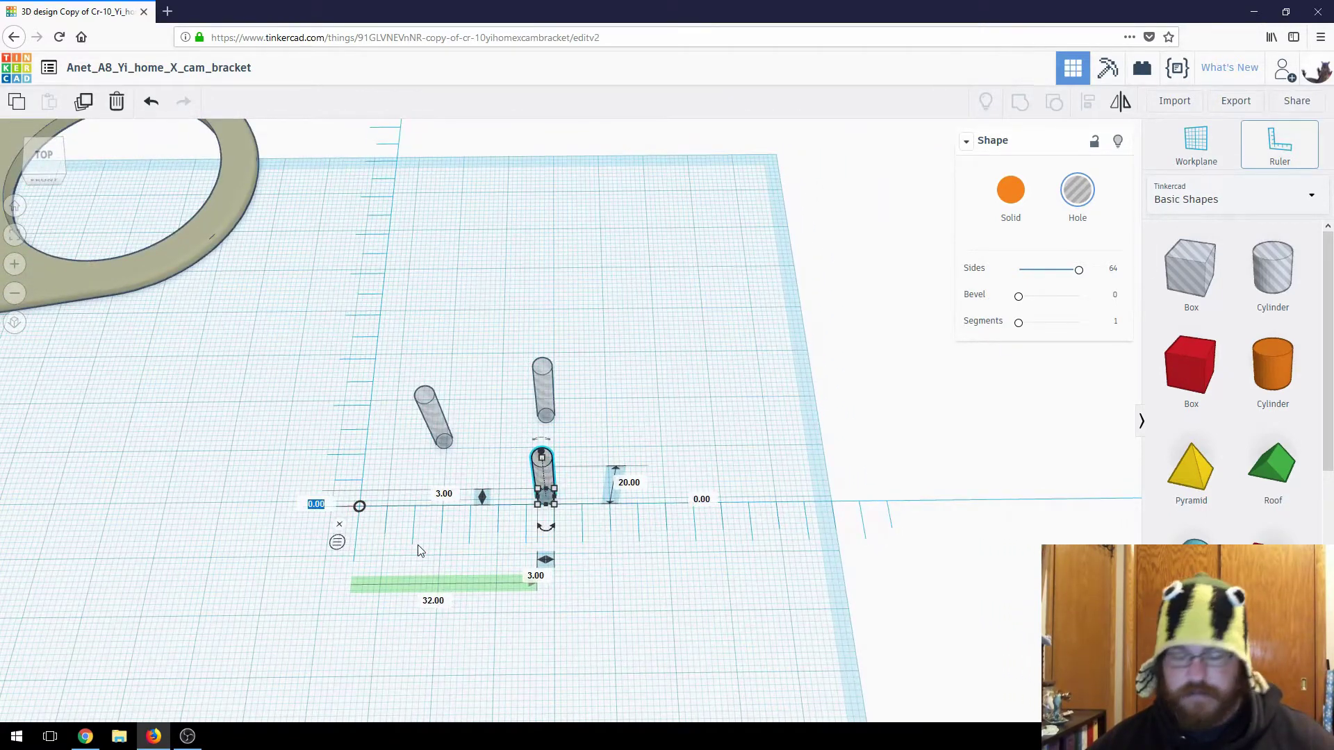
type("-1.5")
key("Return")
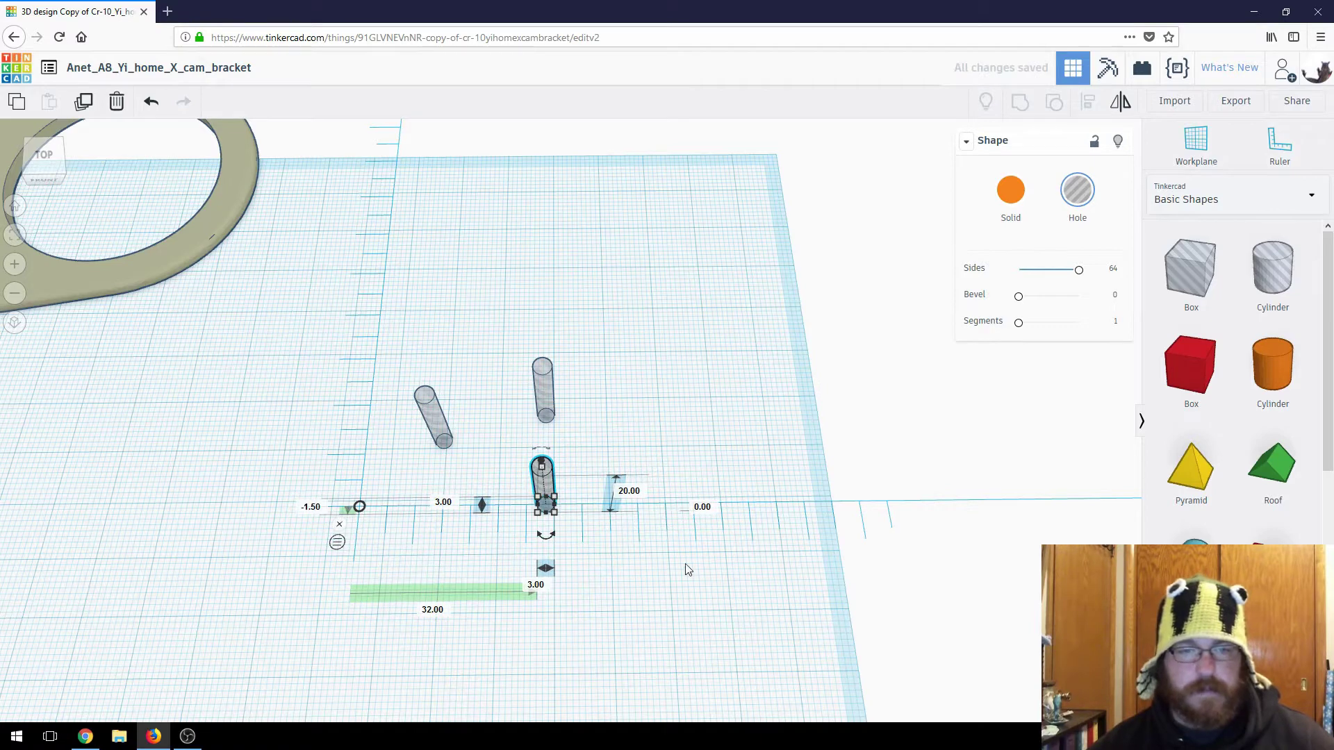
left_click(686, 570)
middle_click_drag(576, 559, 668, 551)
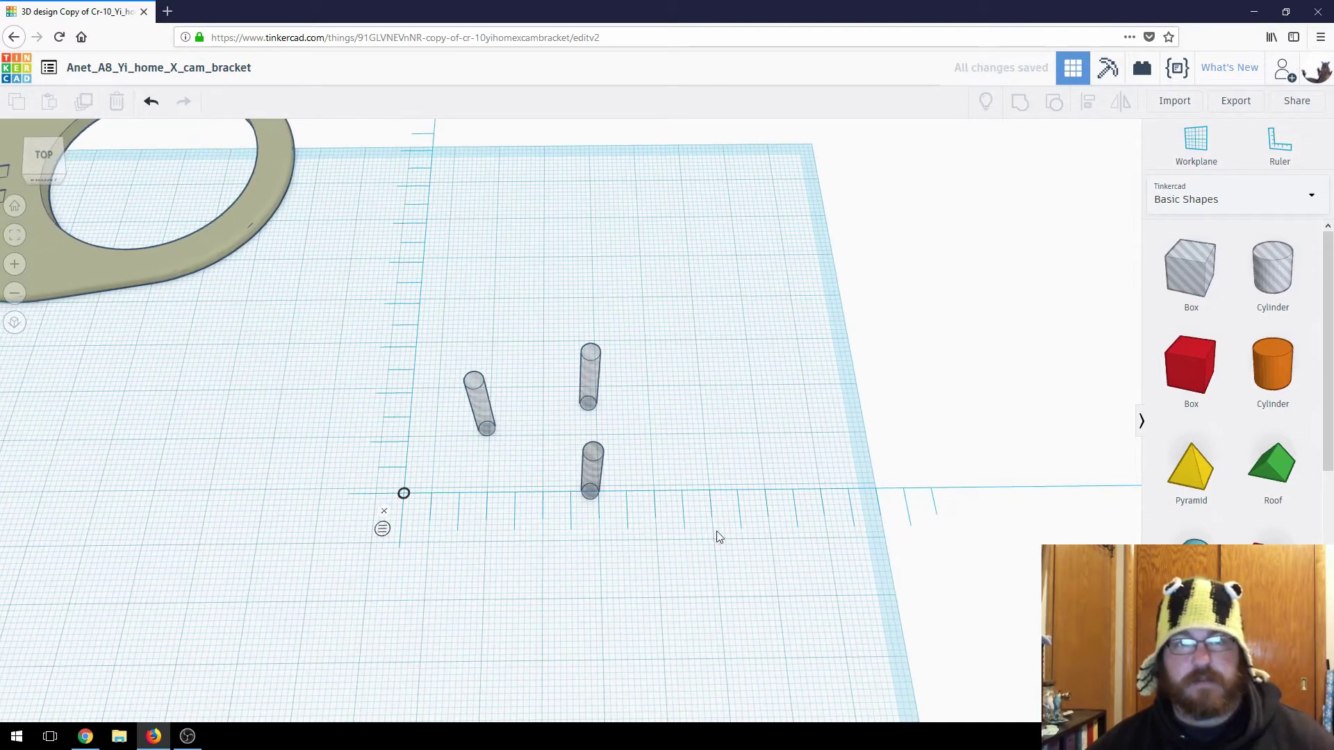
right_click_drag(637, 508, 594, 493)
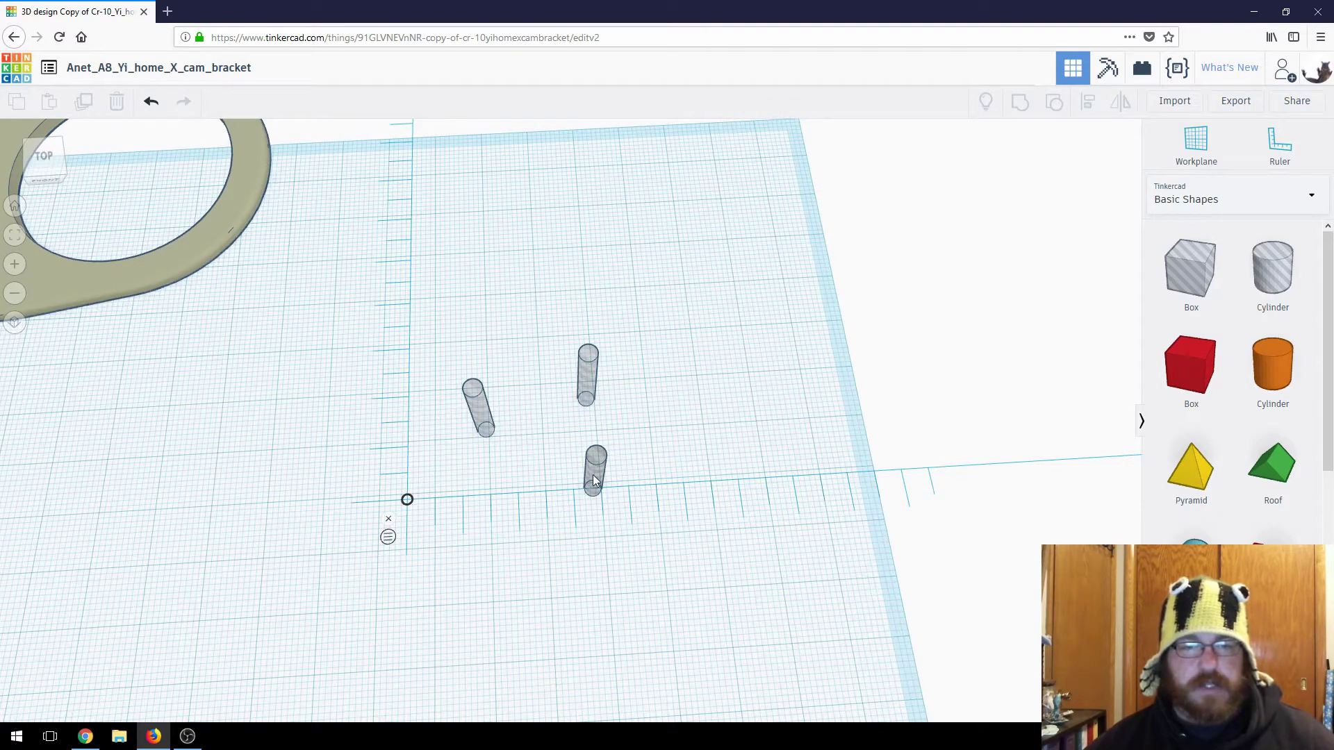
Step: Place the front hole cylinder 30.5 mm along X from the ruler origin
left_click(584, 491)
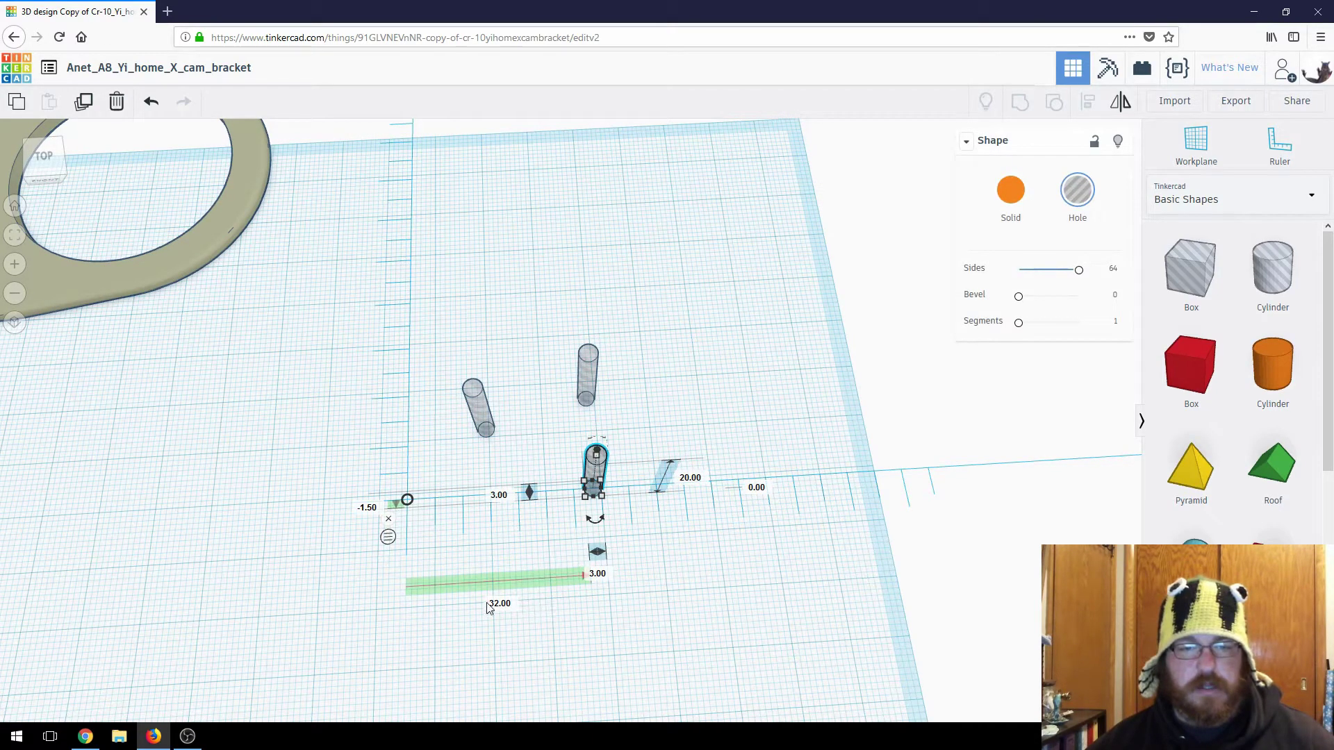
type("30.5")
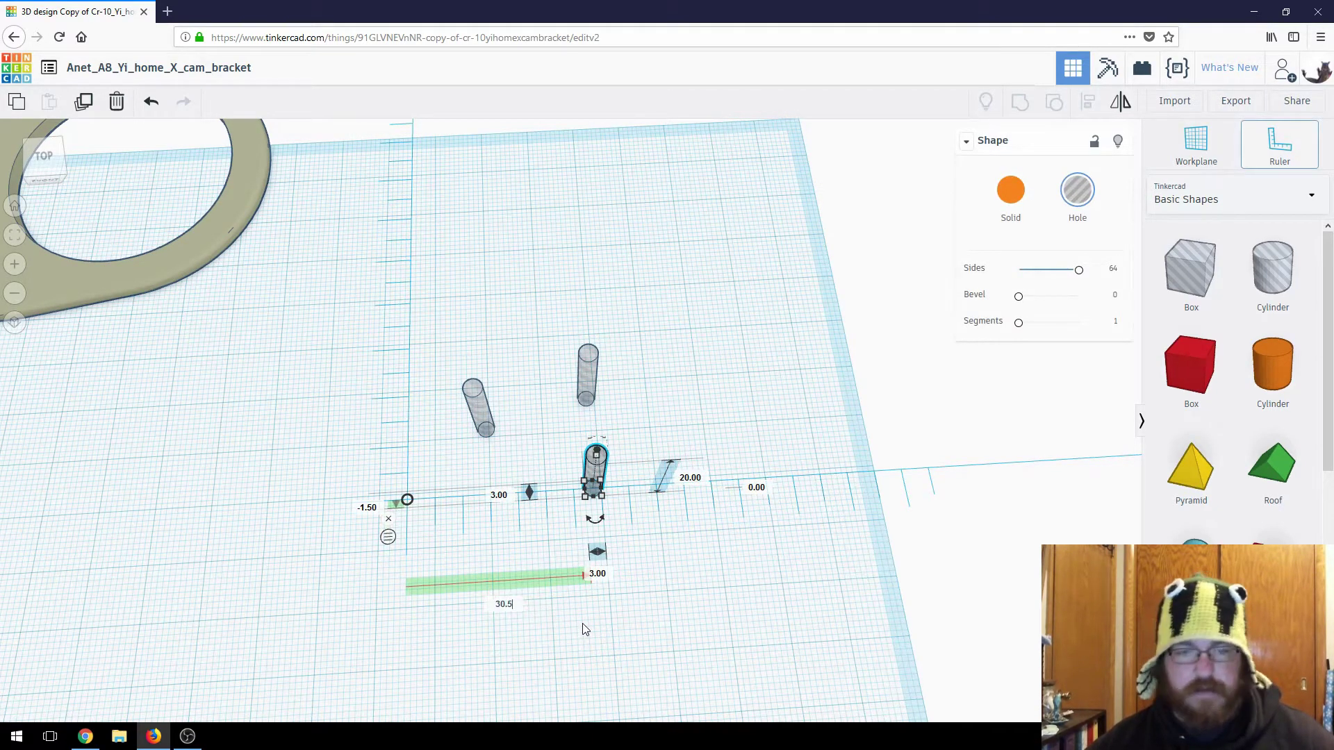
key("Return")
right_click_drag(654, 564, 564, 508)
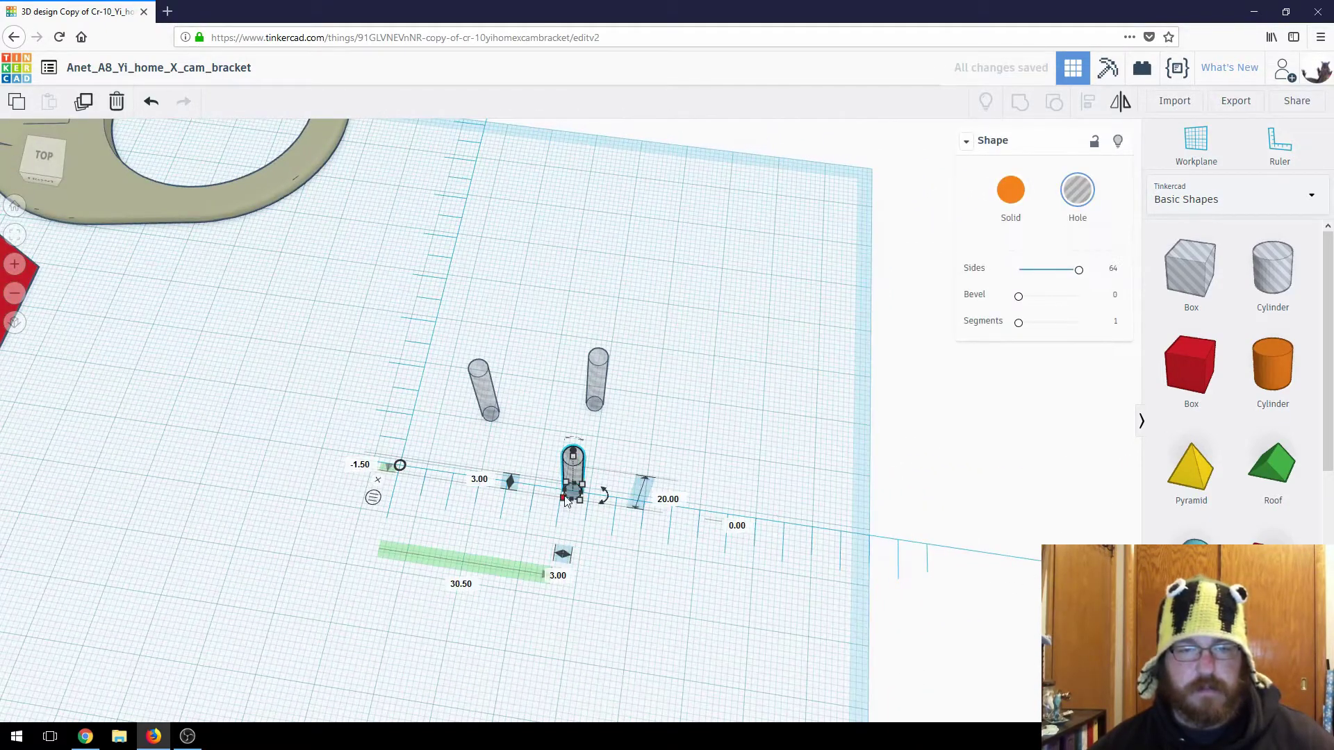
right_click_drag(606, 626, 294, 474)
Step: Measure from the cylinder's edge and set its X distance to 30.5 mm
left_click(367, 519)
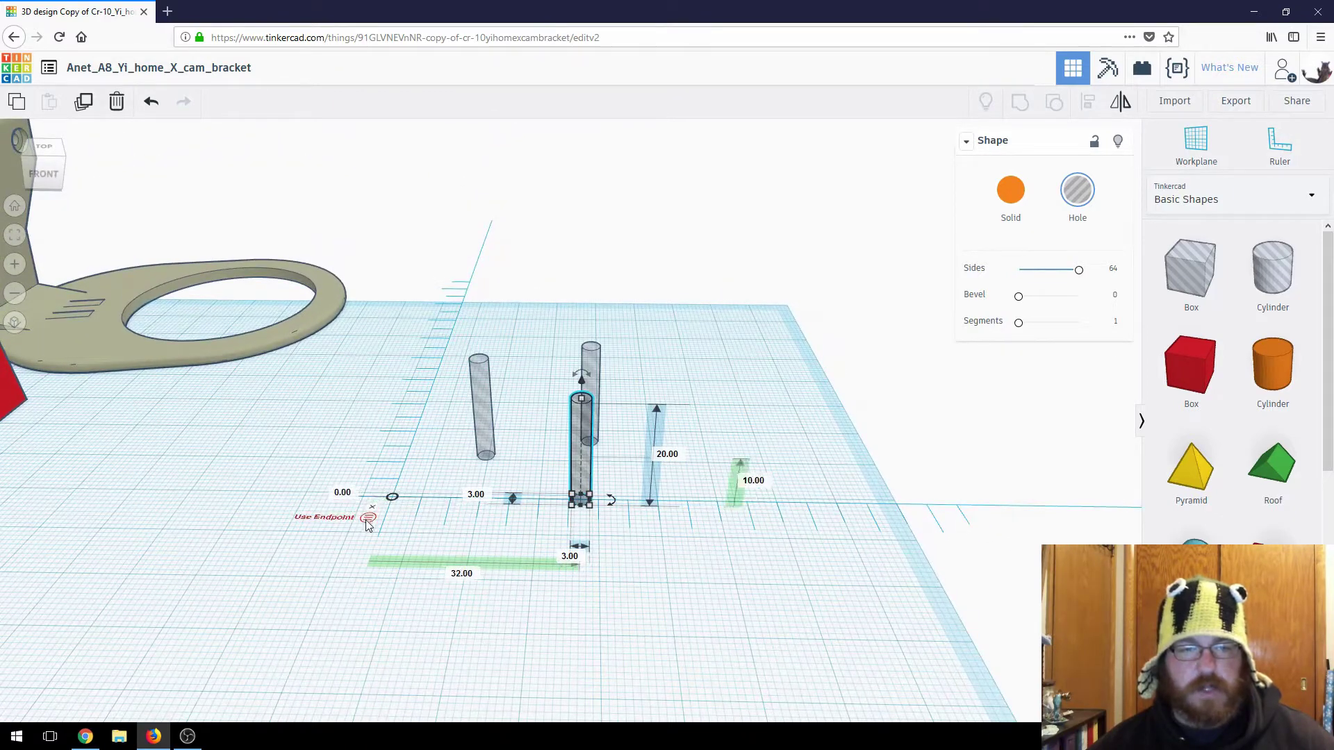
left_click(367, 519)
left_click(368, 519)
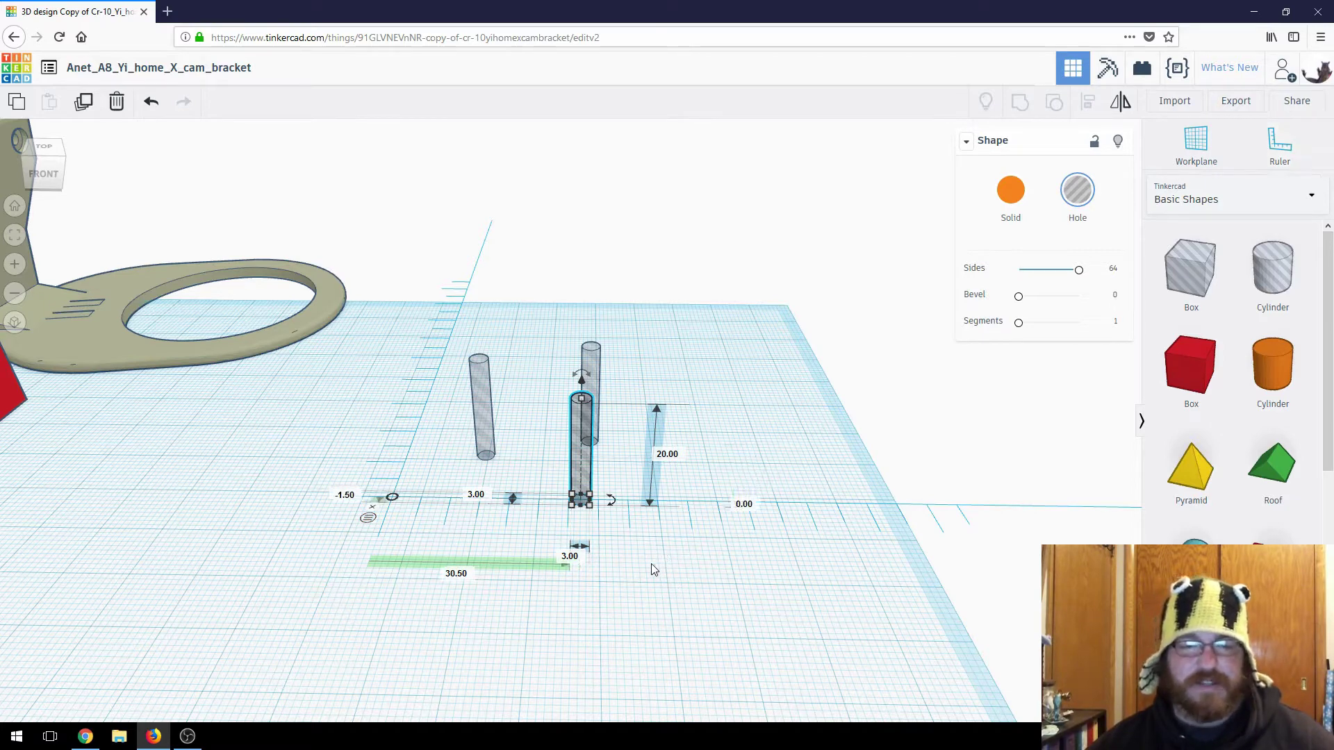
right_click_drag(653, 569, 438, 584)
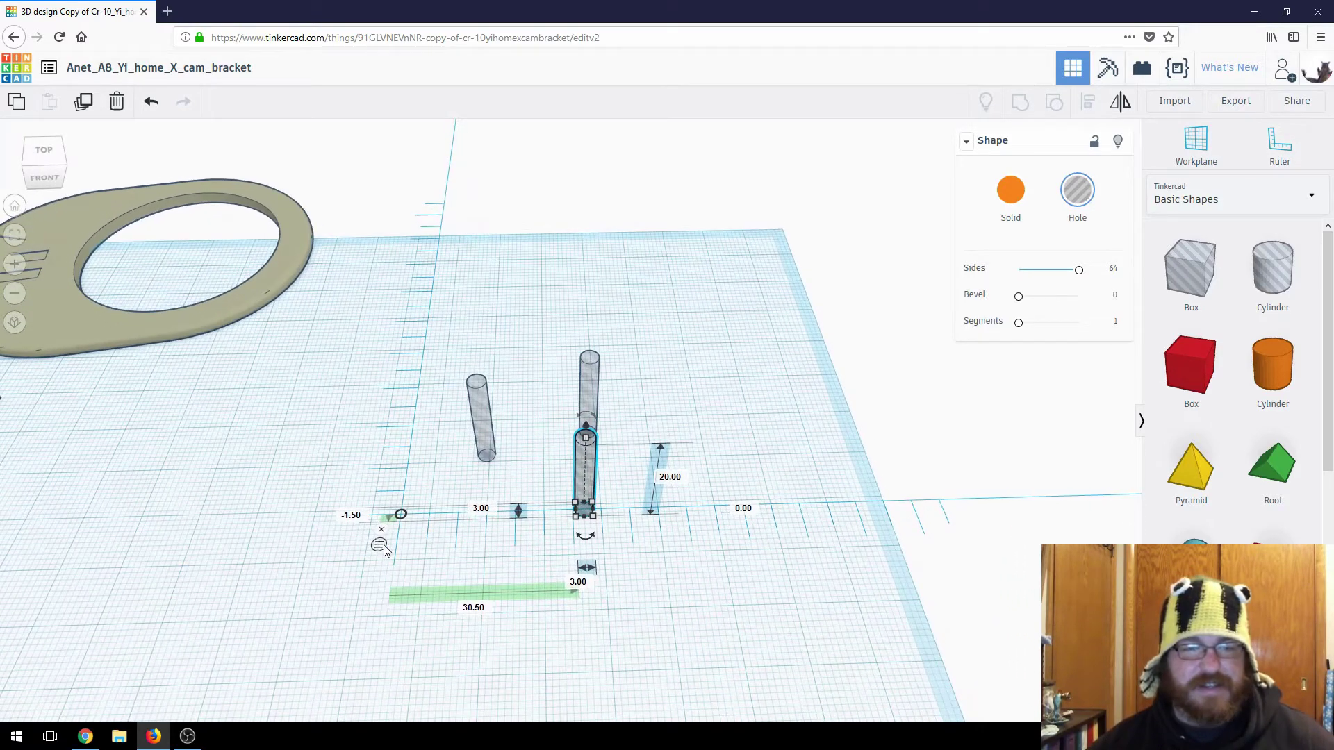
left_click(473, 607)
type("30.5")
key("Return")
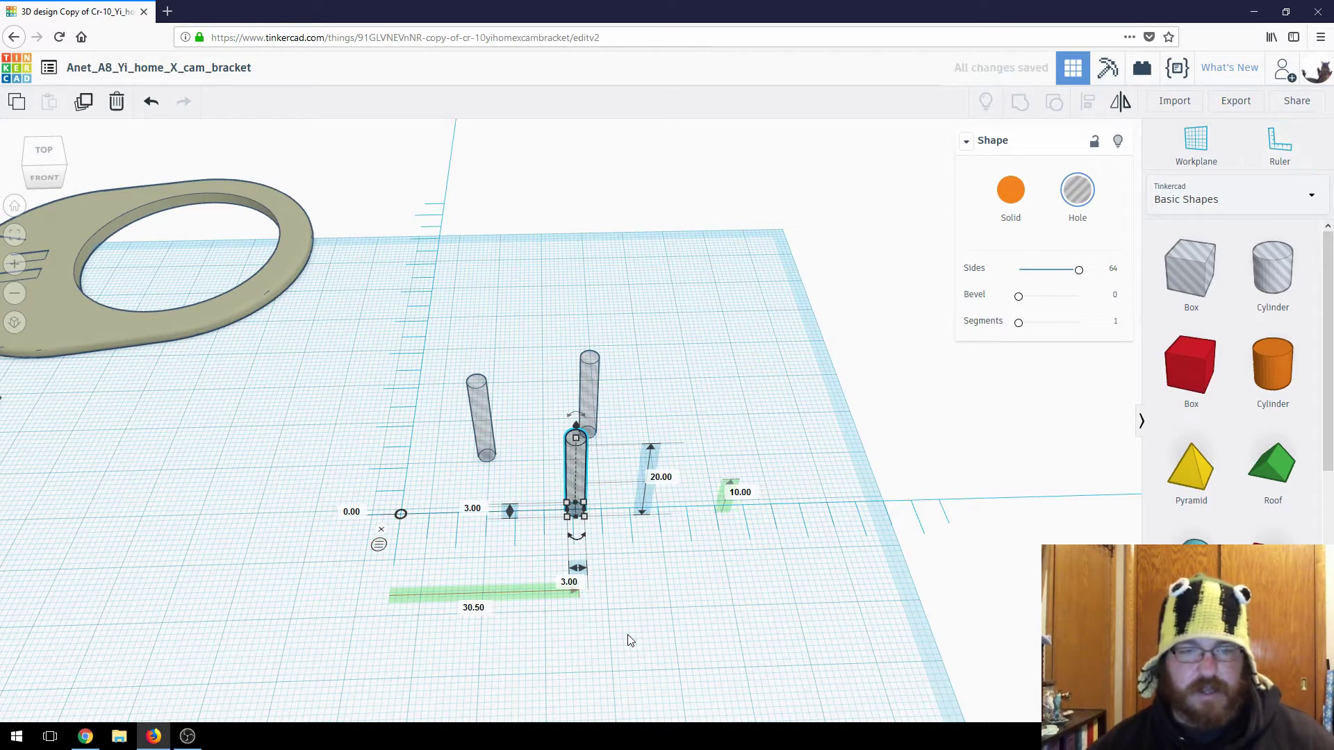
left_click(670, 632)
right_click_drag(670, 632, 474, 526)
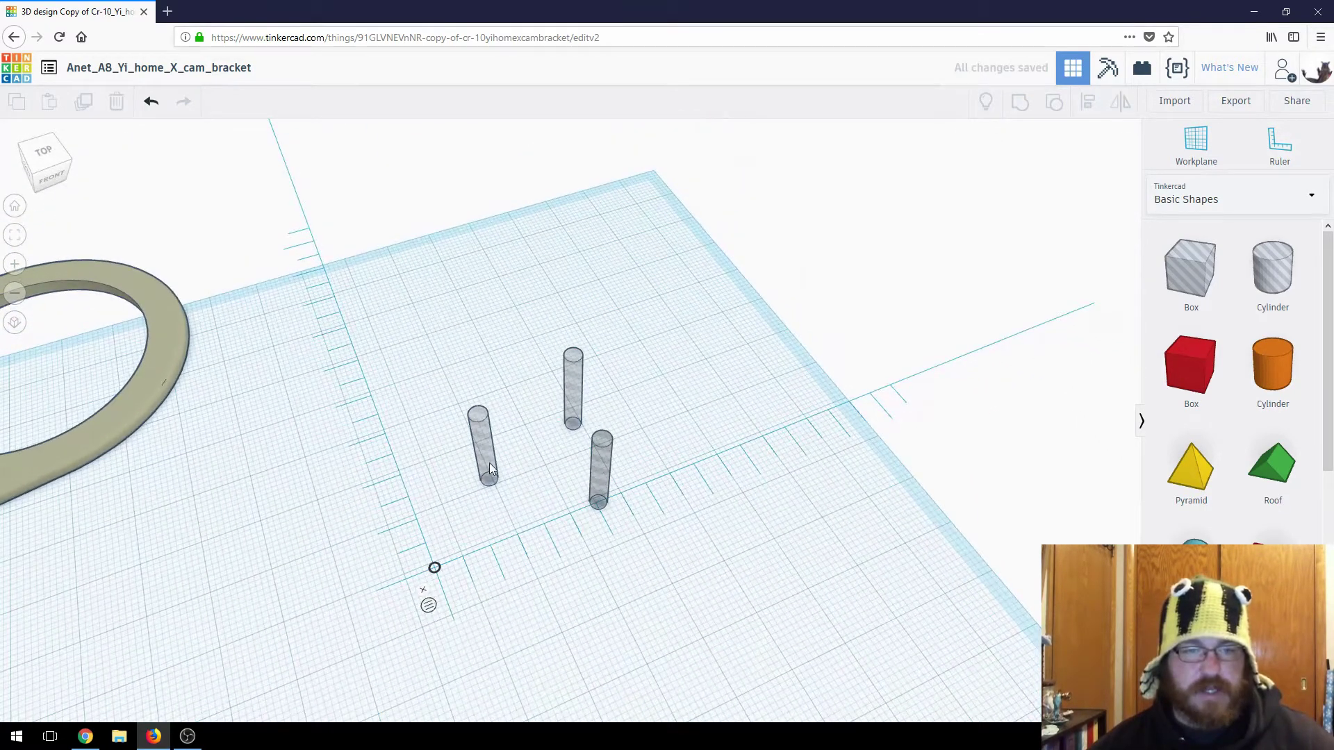
Step: Move the left hole cylinder to a 0 offset and 30 mm distance
left_click_drag(490, 469, 388, 439)
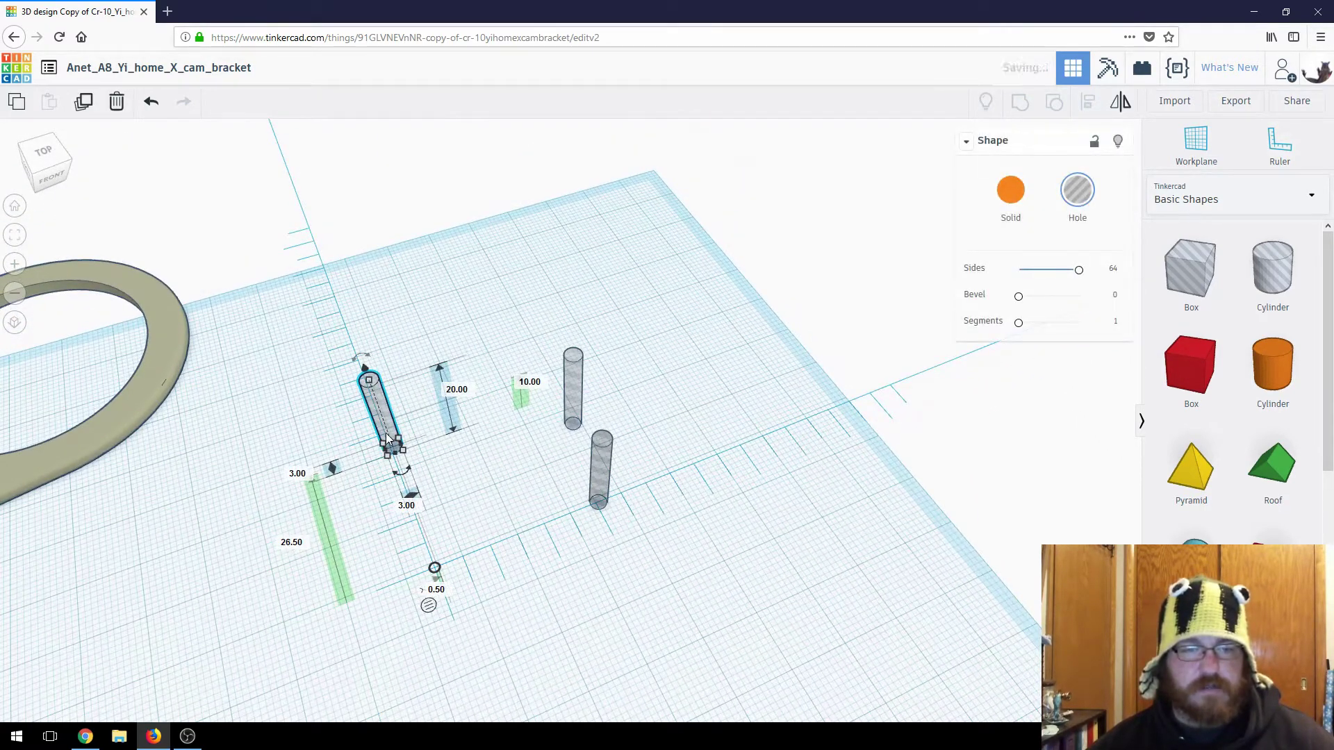
left_click(439, 590)
type("0")
key("Return")
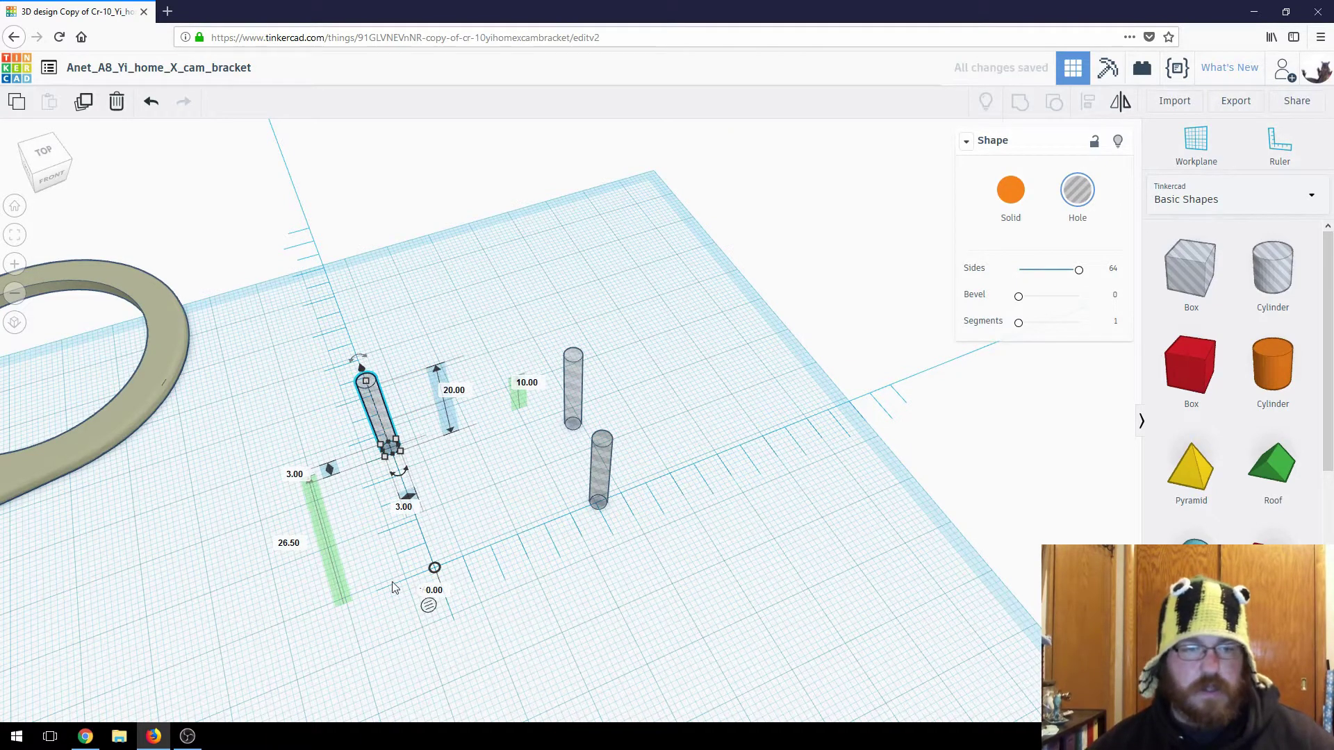
left_click(284, 547)
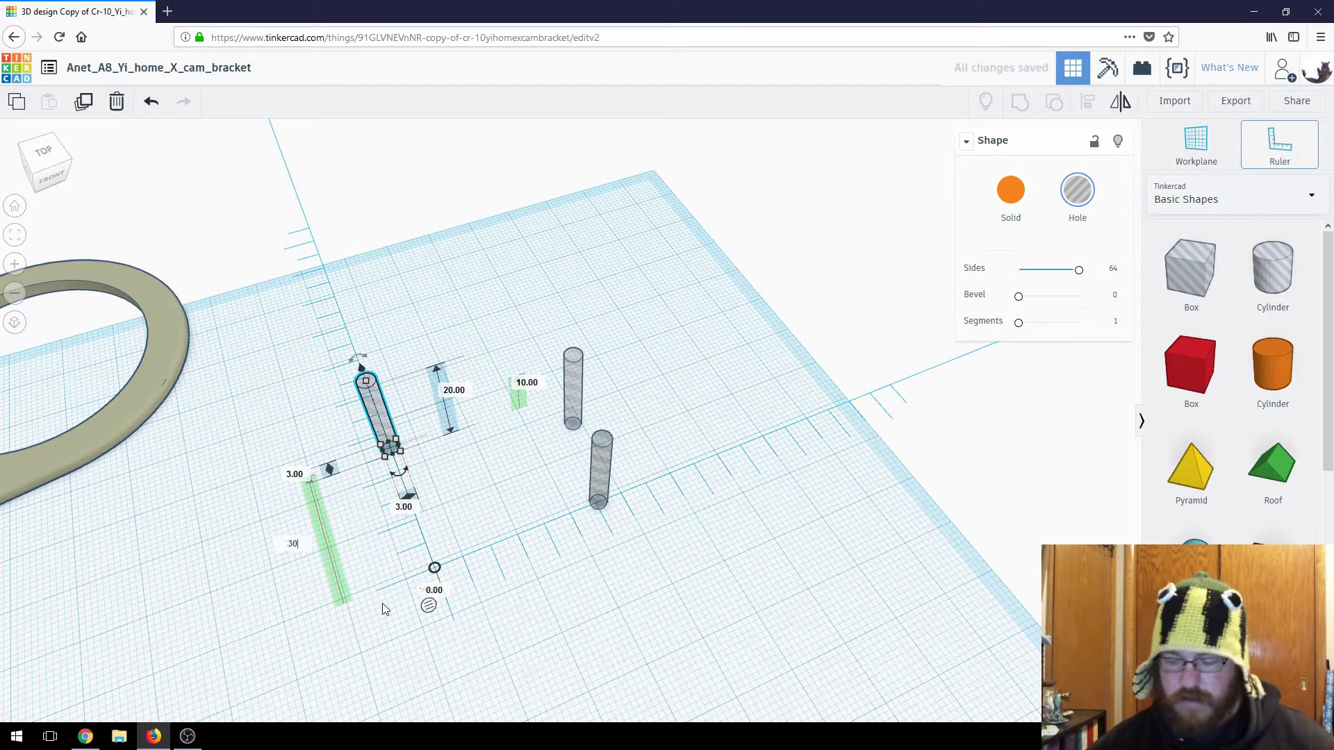
type("30")
key("Return")
left_click(372, 615)
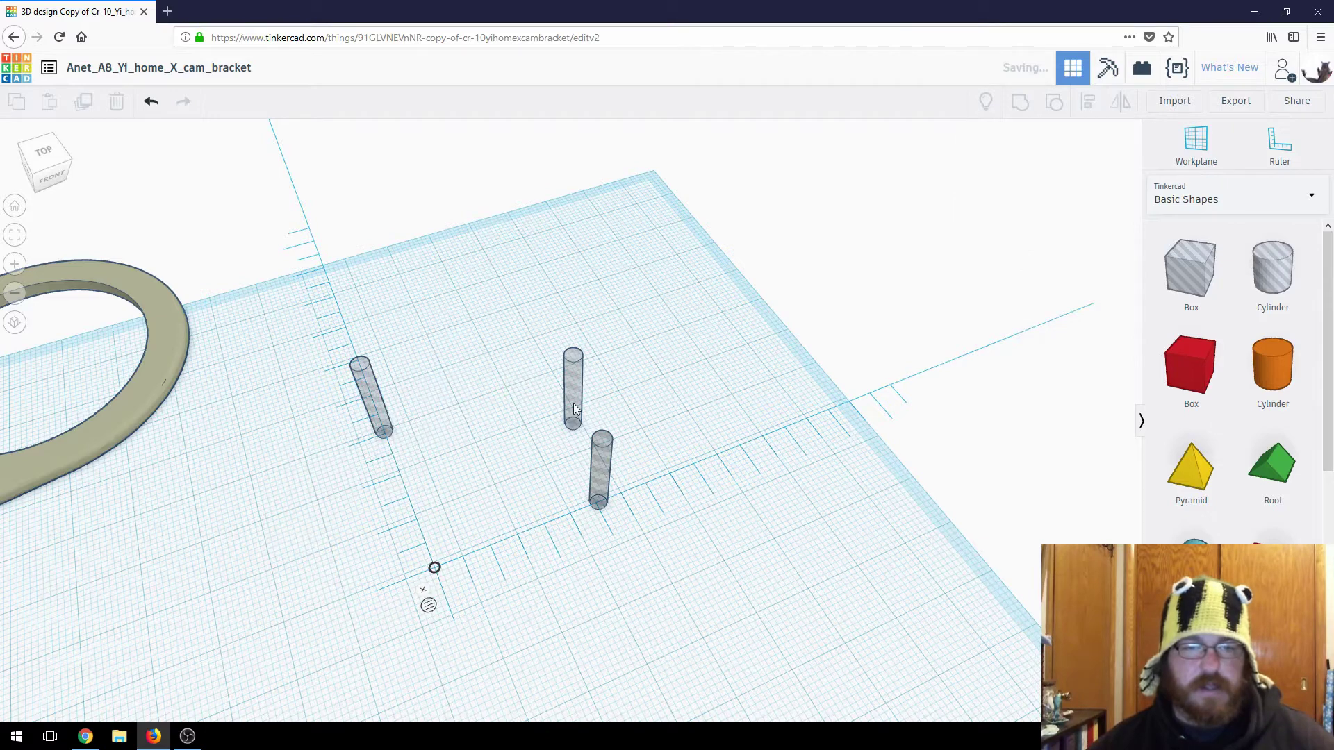
Step: Move the middle cylinder to the origin, zeroing both 0.50 offsets
left_click_drag(573, 408, 427, 560)
left_click(462, 662)
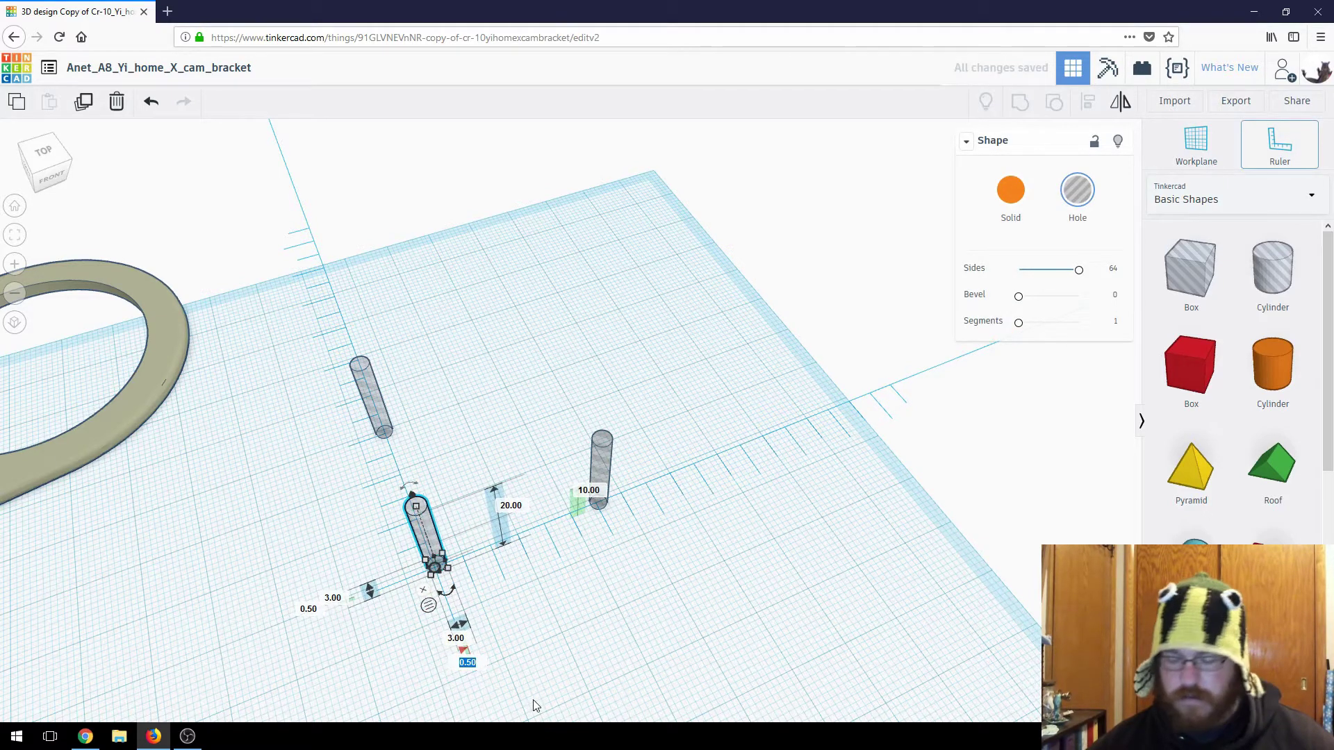
type("0")
key("Return")
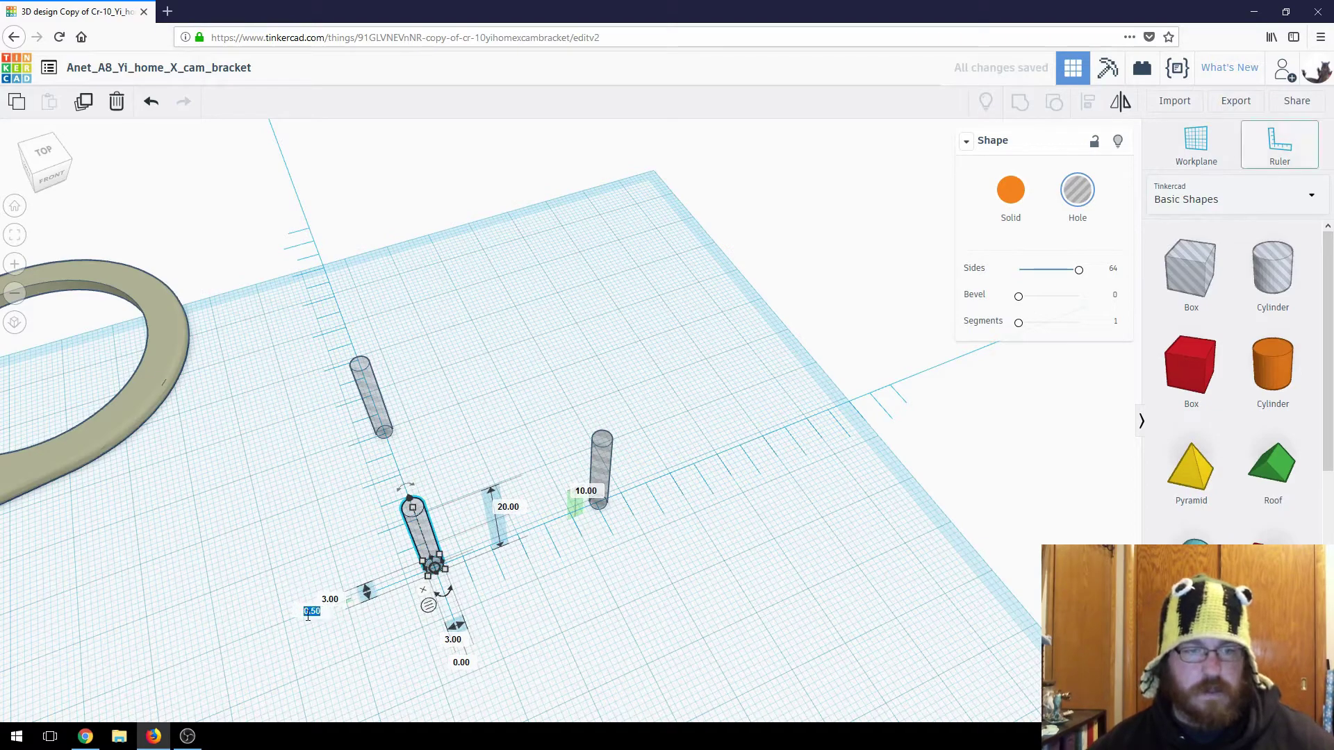
type("0")
key("Return")
left_click(613, 607)
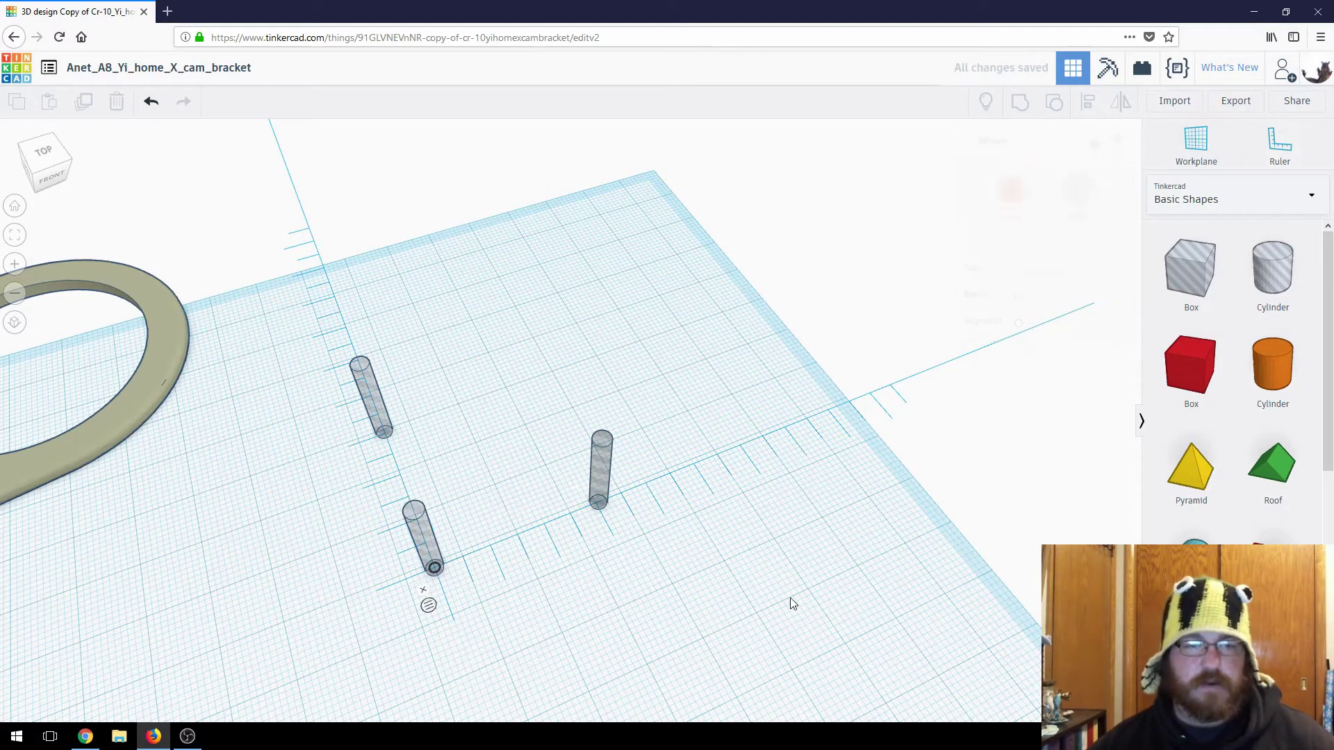
right_click_drag(789, 604, 817, 602)
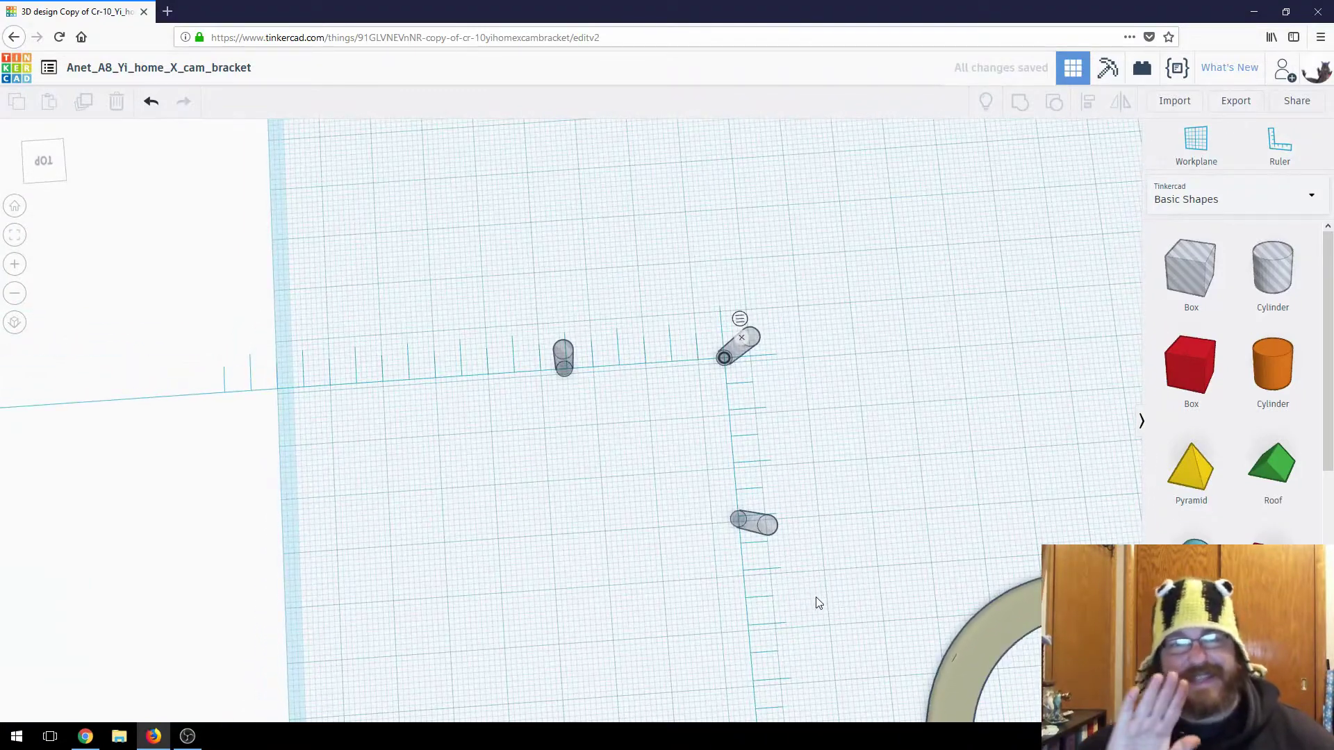
right_click_drag(937, 618, 797, 589)
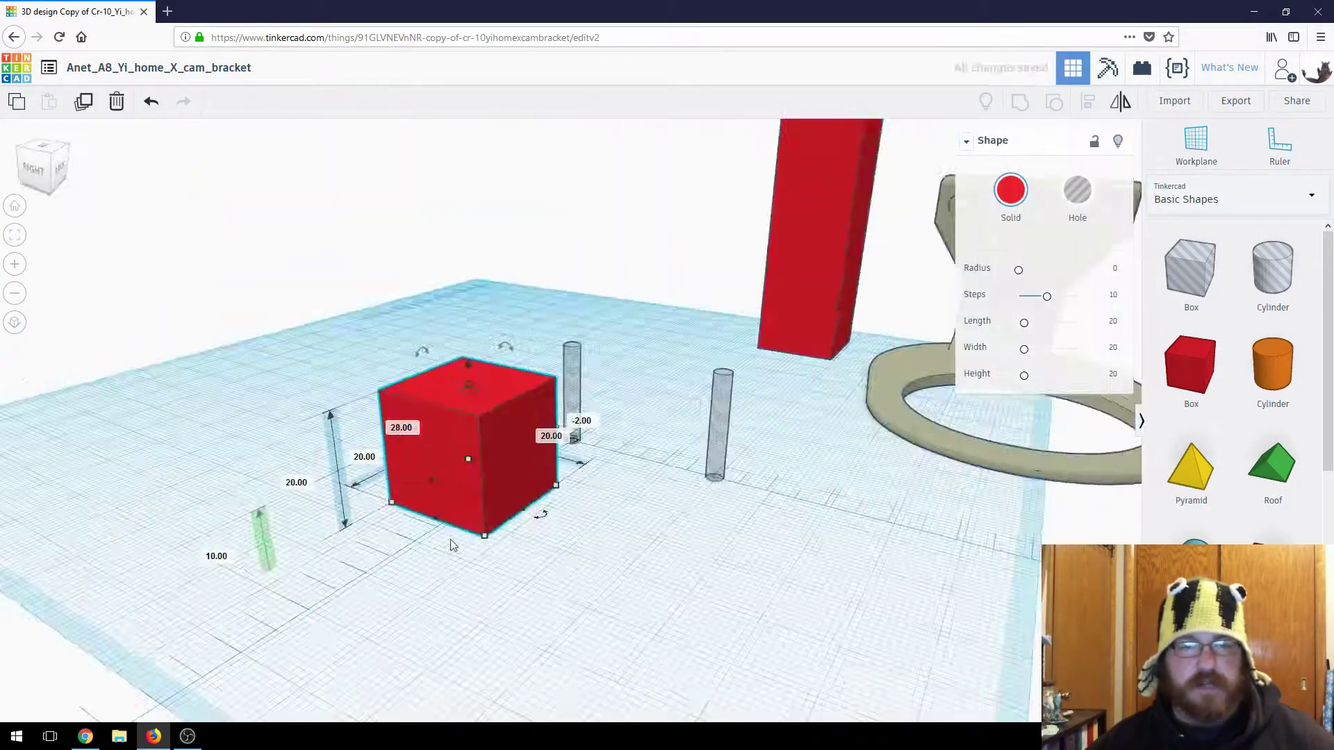
right_click_drag(452, 545, 574, 522)
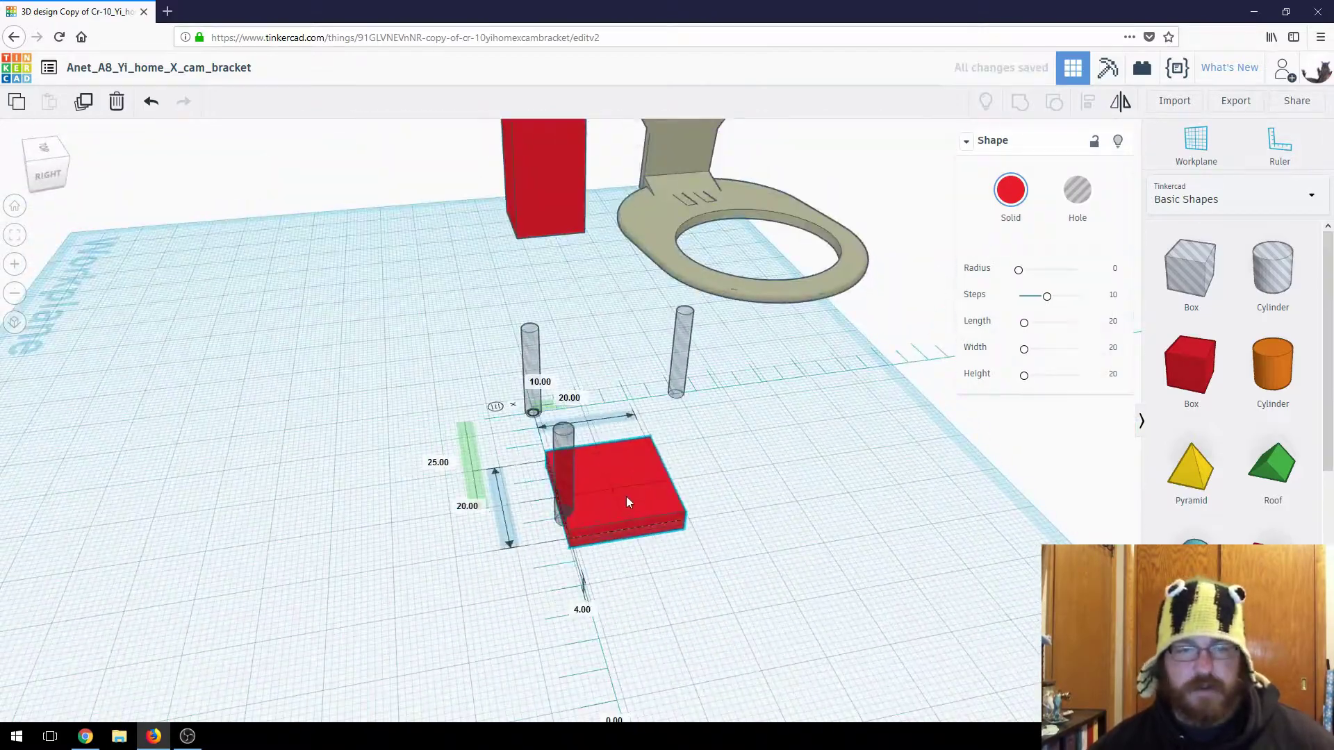
Step: Flatten the red box to a 4 mm square plate and centre a 24 mm round hole on it
right_click_drag(627, 496, 627, 573)
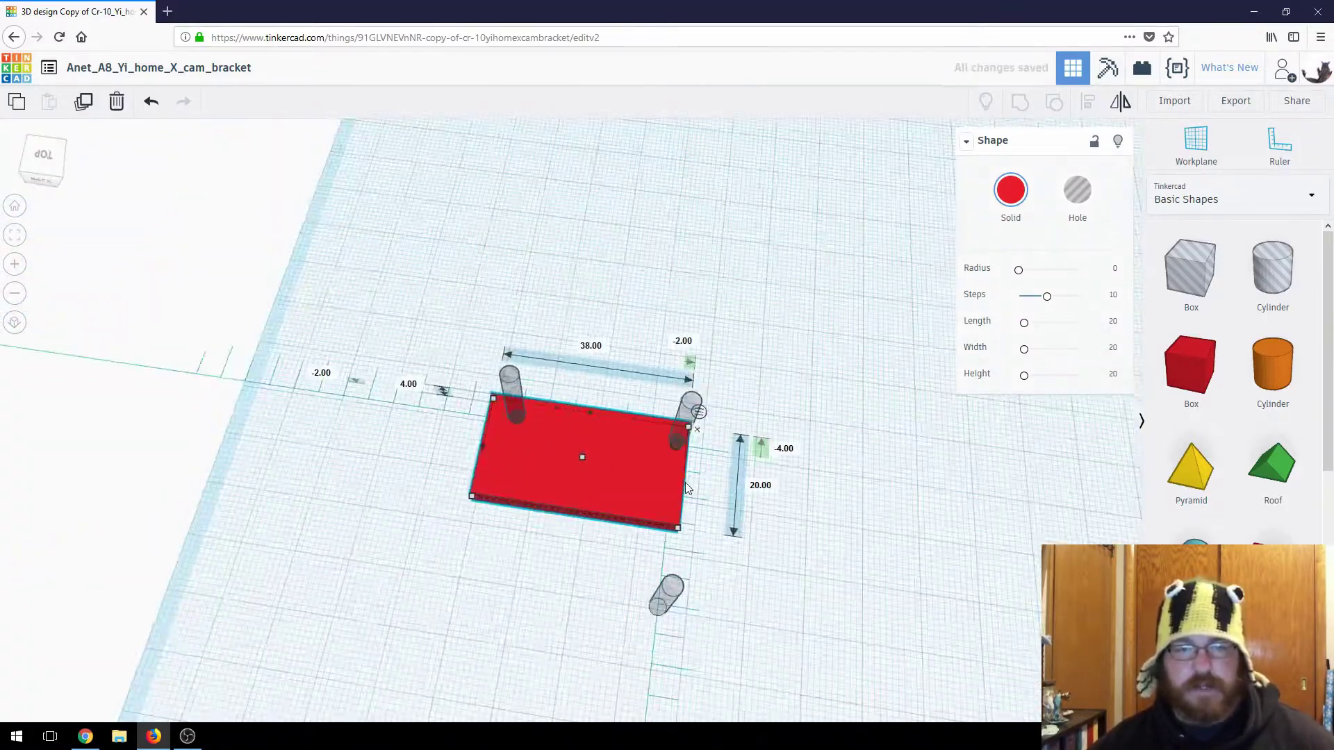
right_click_drag(737, 625, 646, 504)
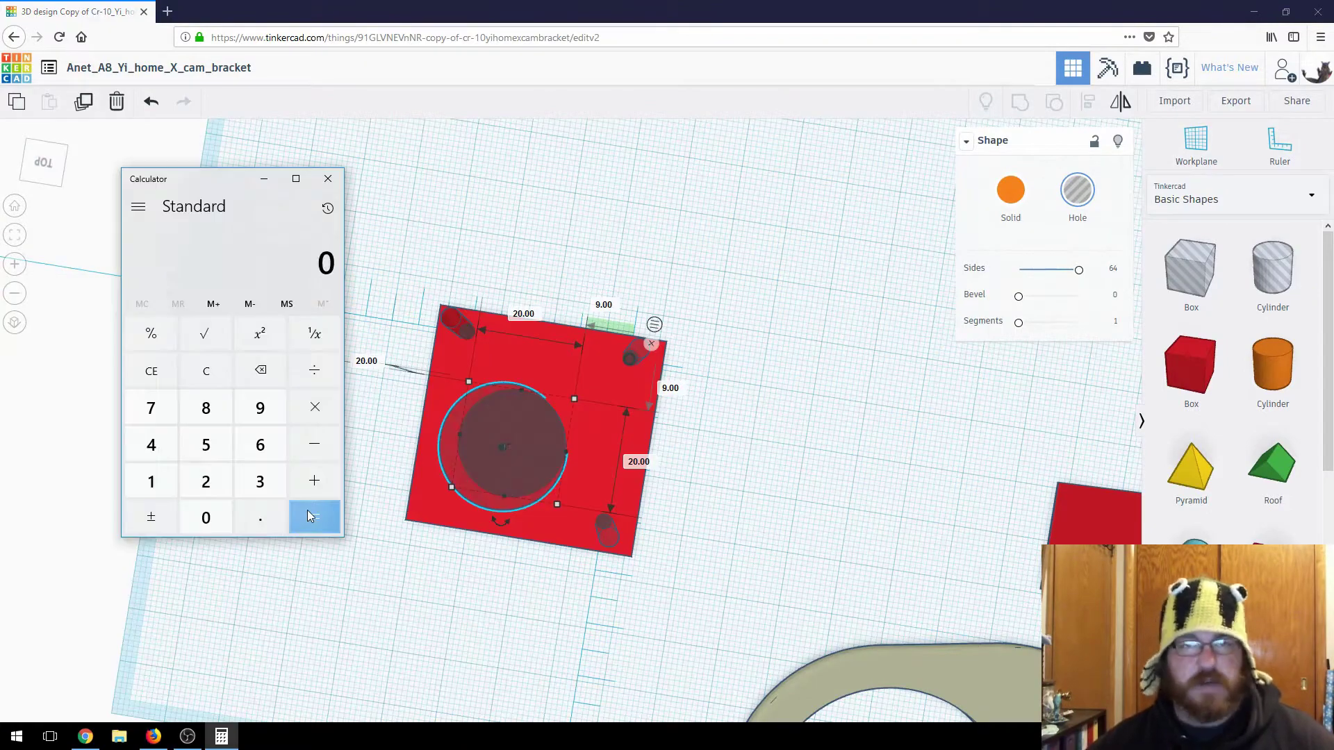
left_click_drag(514, 445, 595, 373)
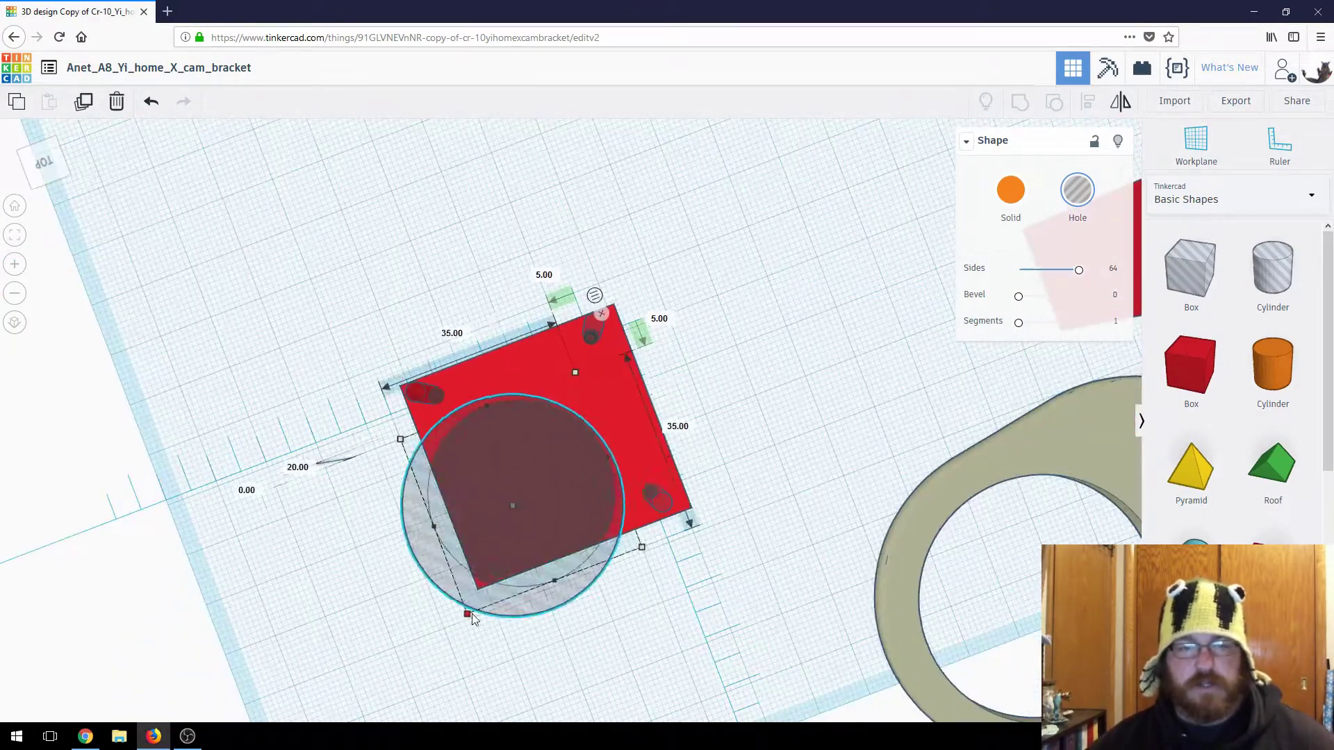
right_click_drag(611, 480, 638, 471)
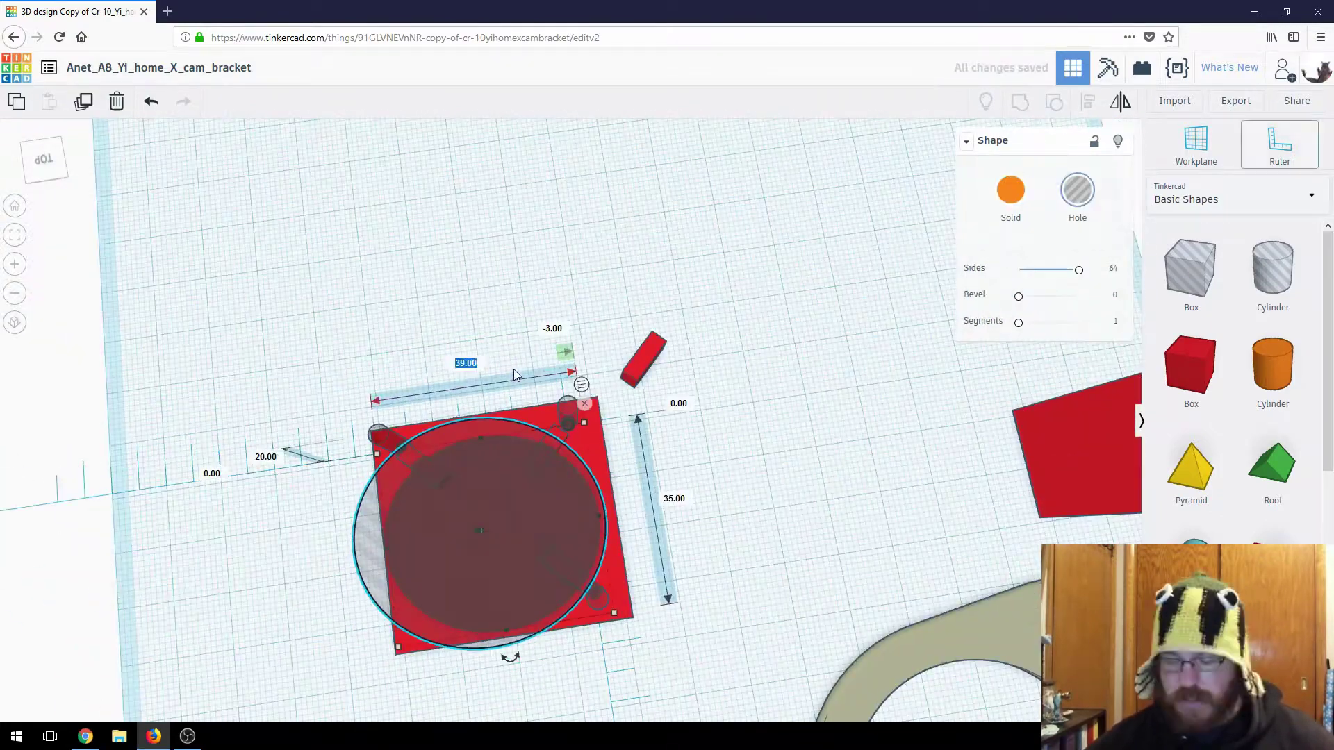
right_click_drag(514, 369, 586, 375)
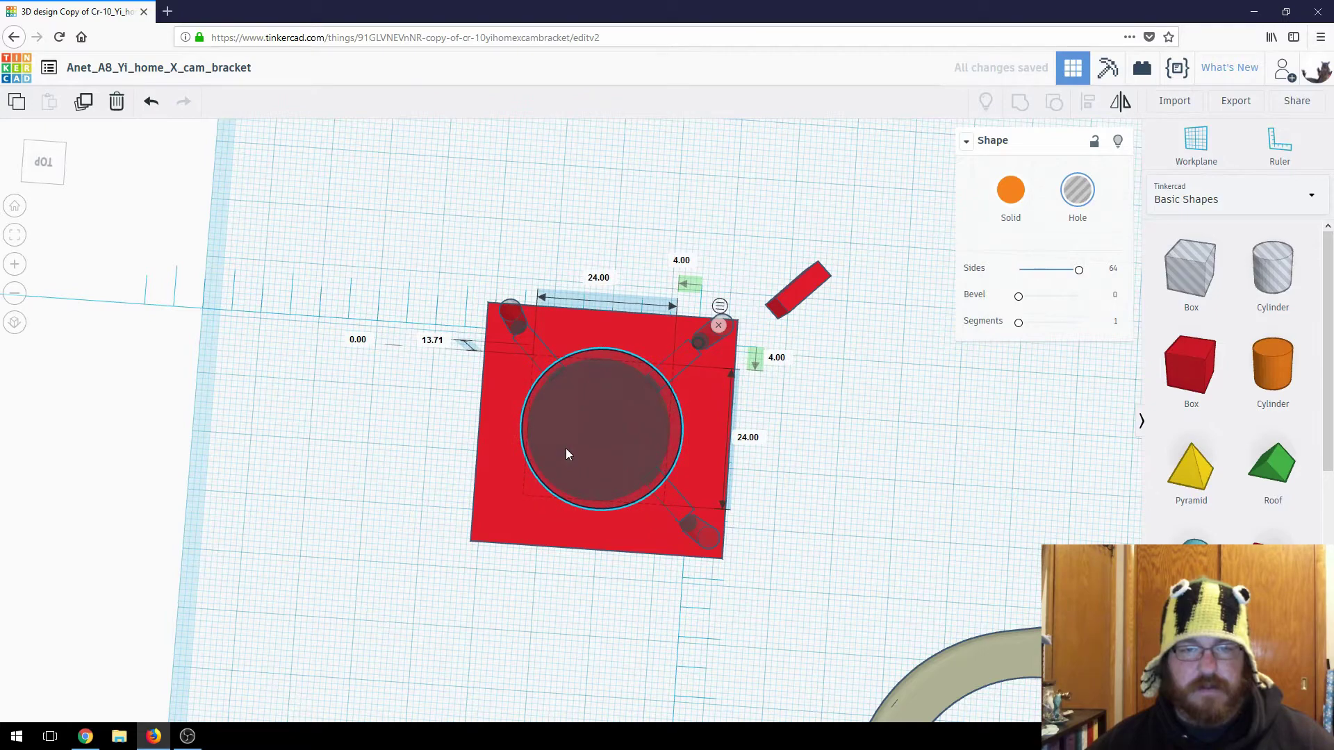
right_click_drag(527, 574, 718, 445)
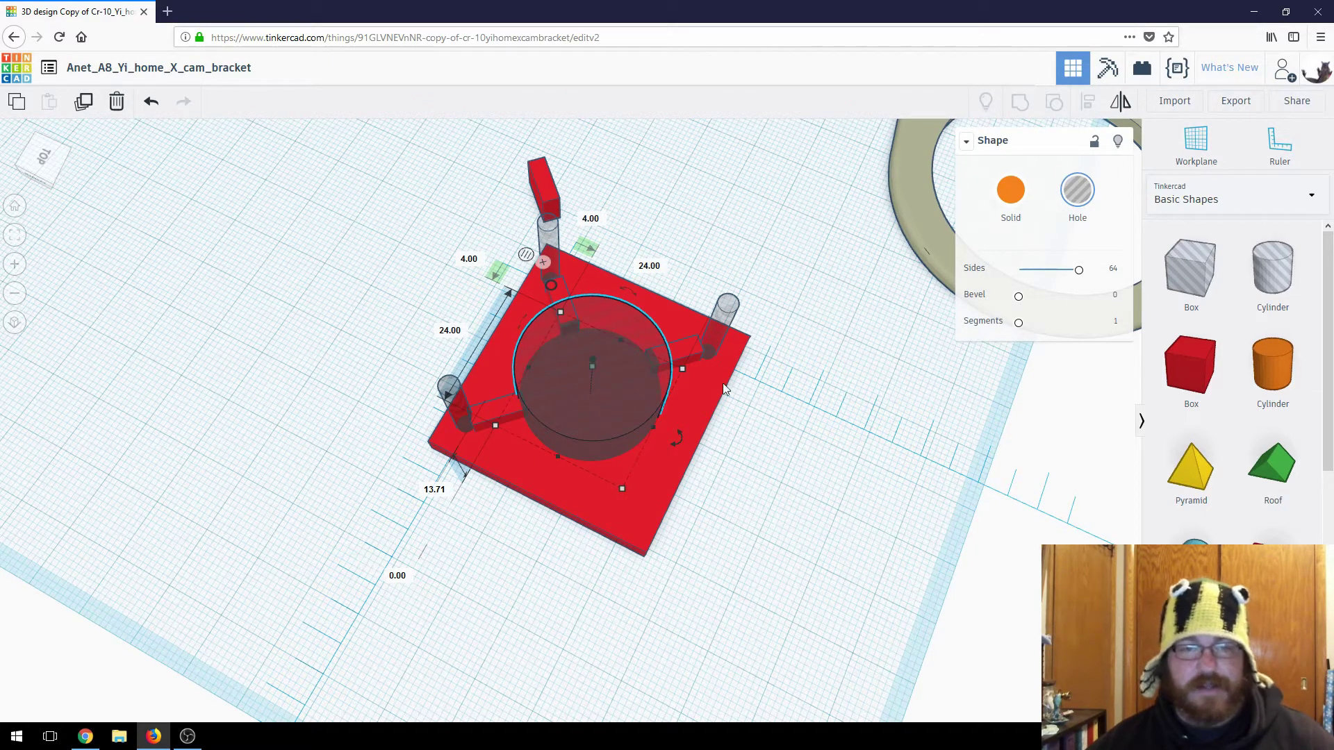
Step: Delete the small red bar beside the hole
left_click(681, 353)
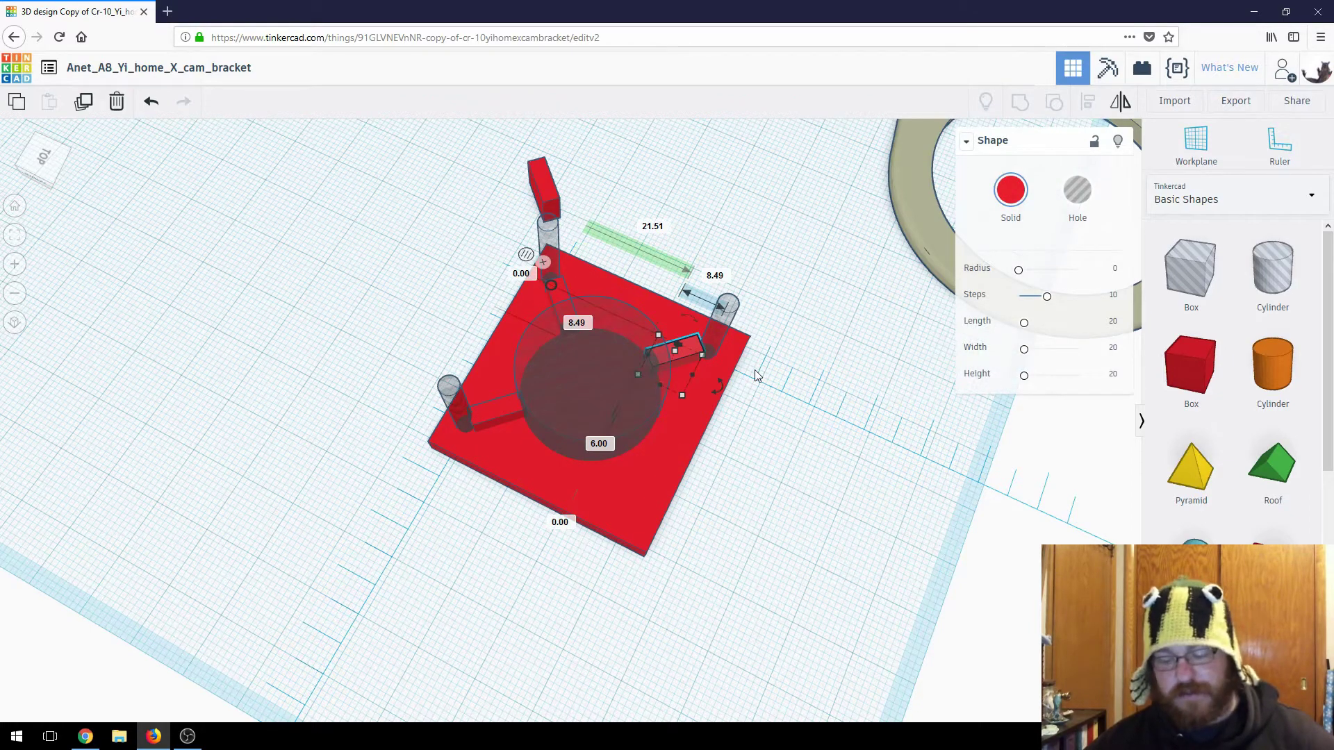
key("Delete")
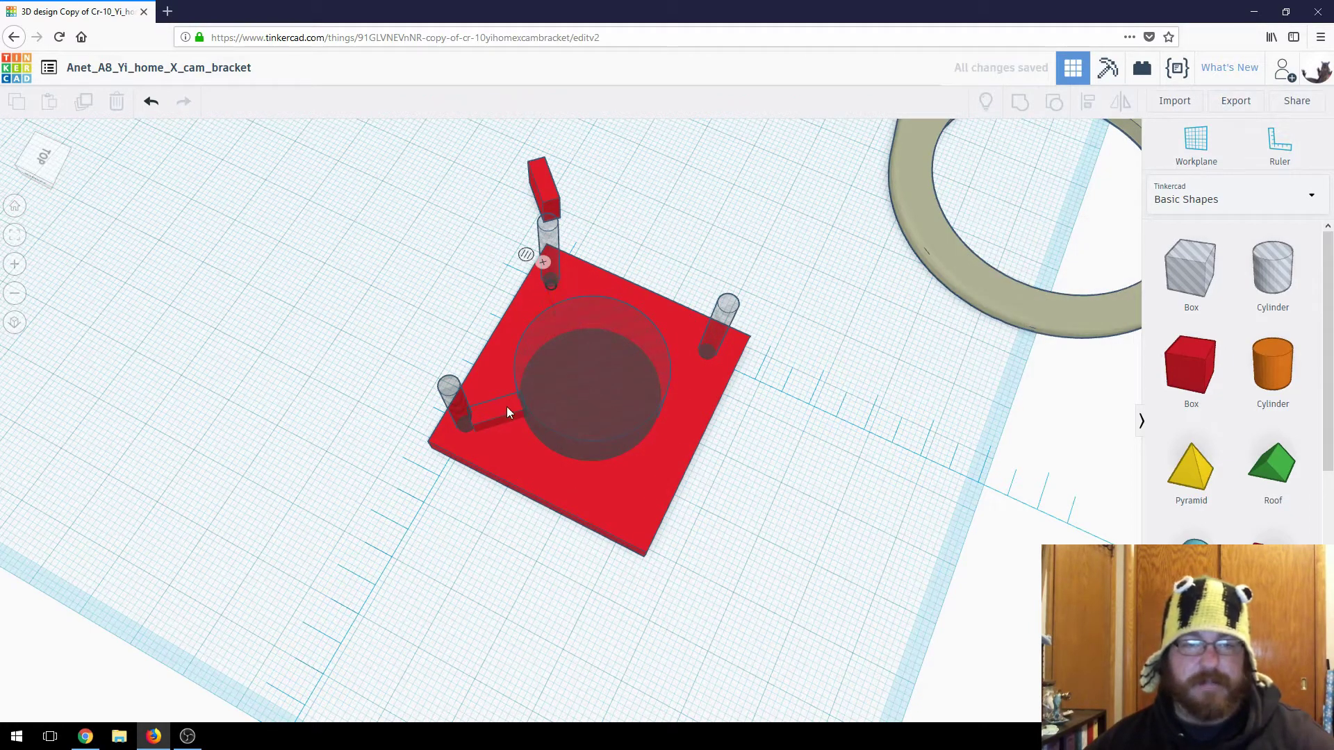
right_click_drag(804, 482, 724, 347)
Step: Shorten the lower-right and back peg cylinders on the plate
left_click(716, 486)
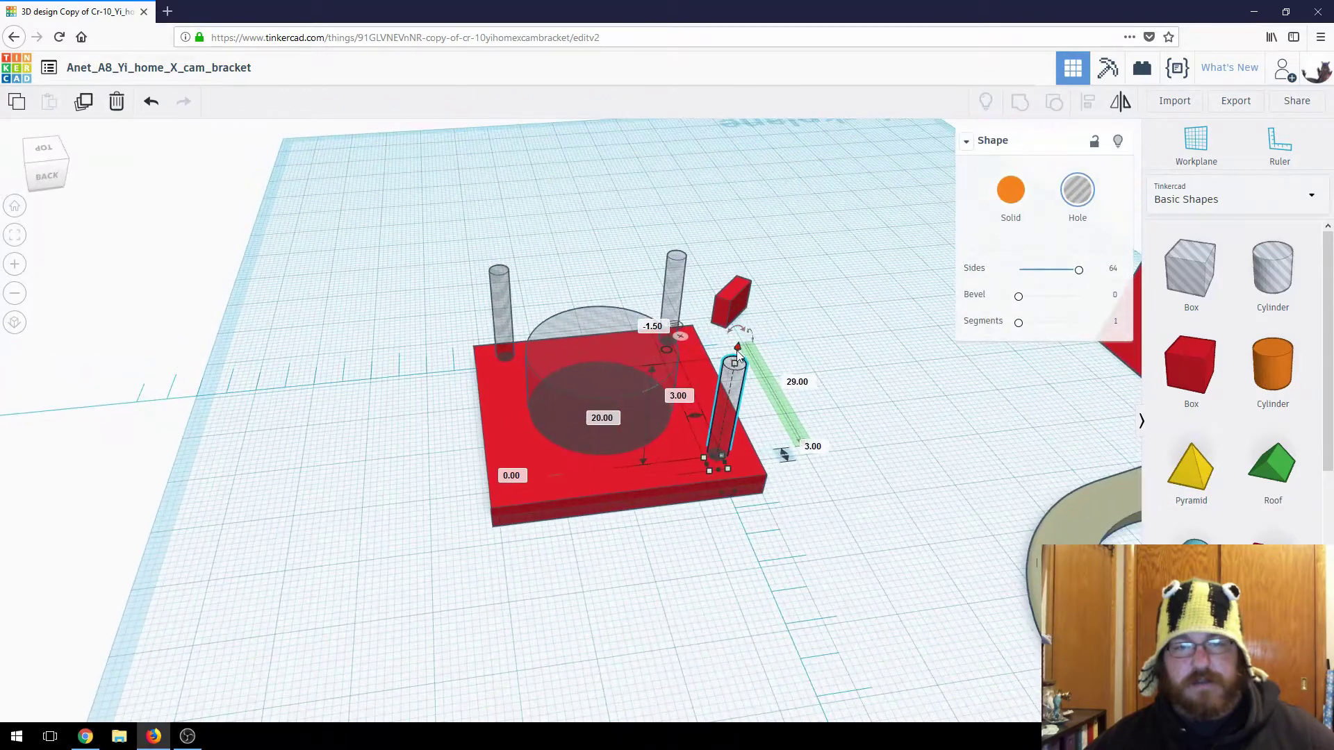
left_click_drag(736, 358, 725, 397)
left_click(677, 275)
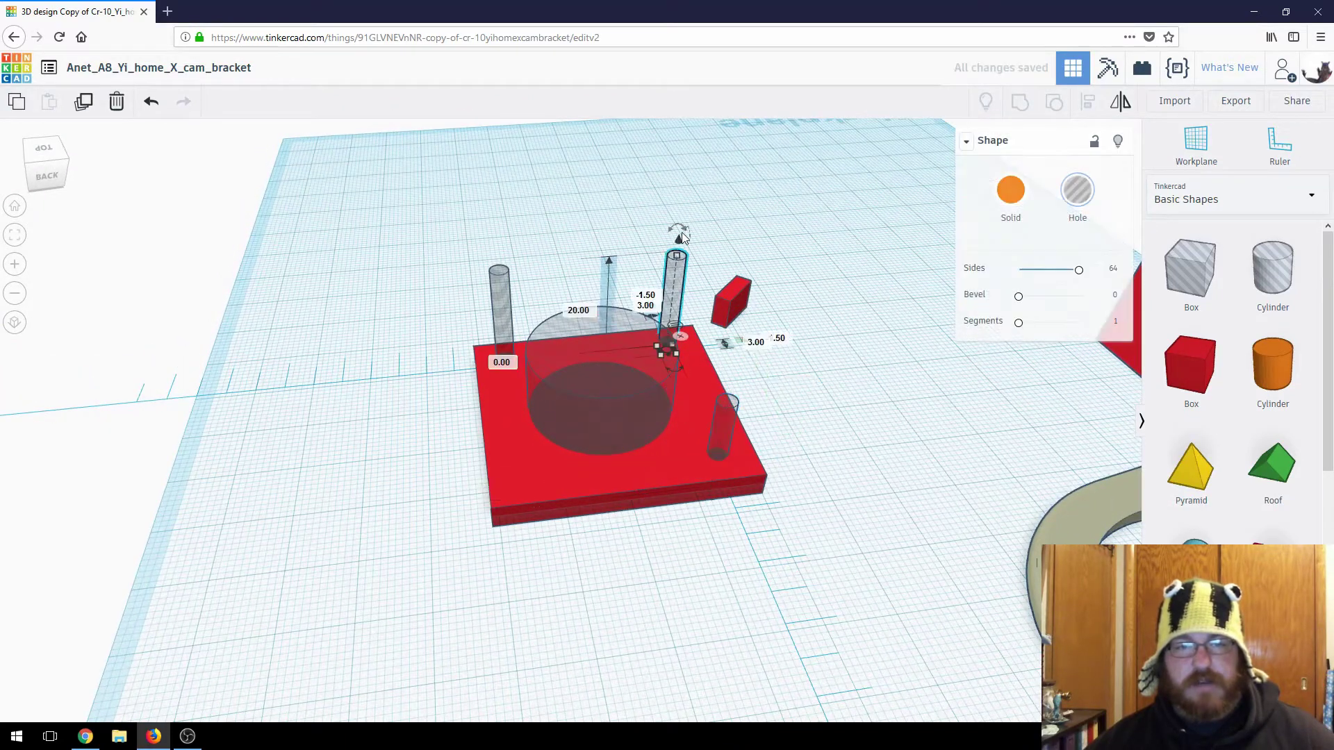
left_click(677, 244)
left_click(677, 277)
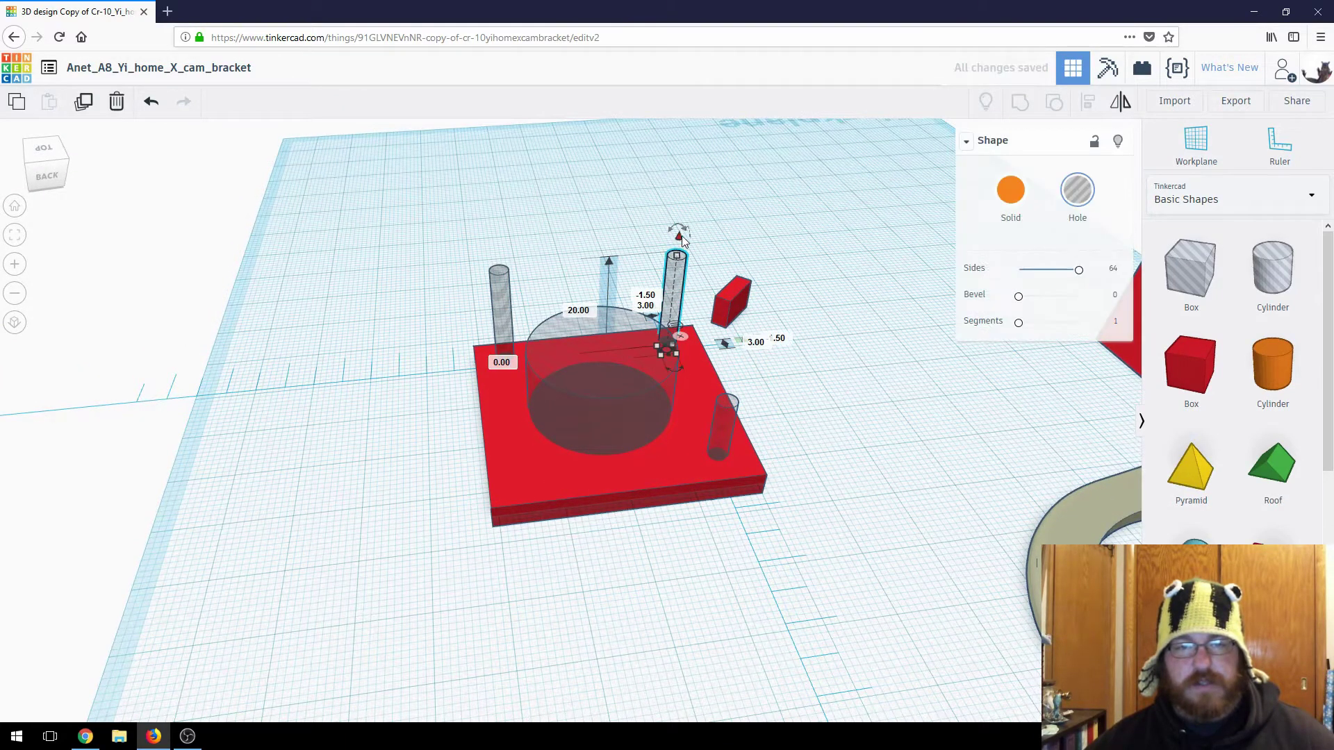
left_click_drag(683, 240, 673, 269)
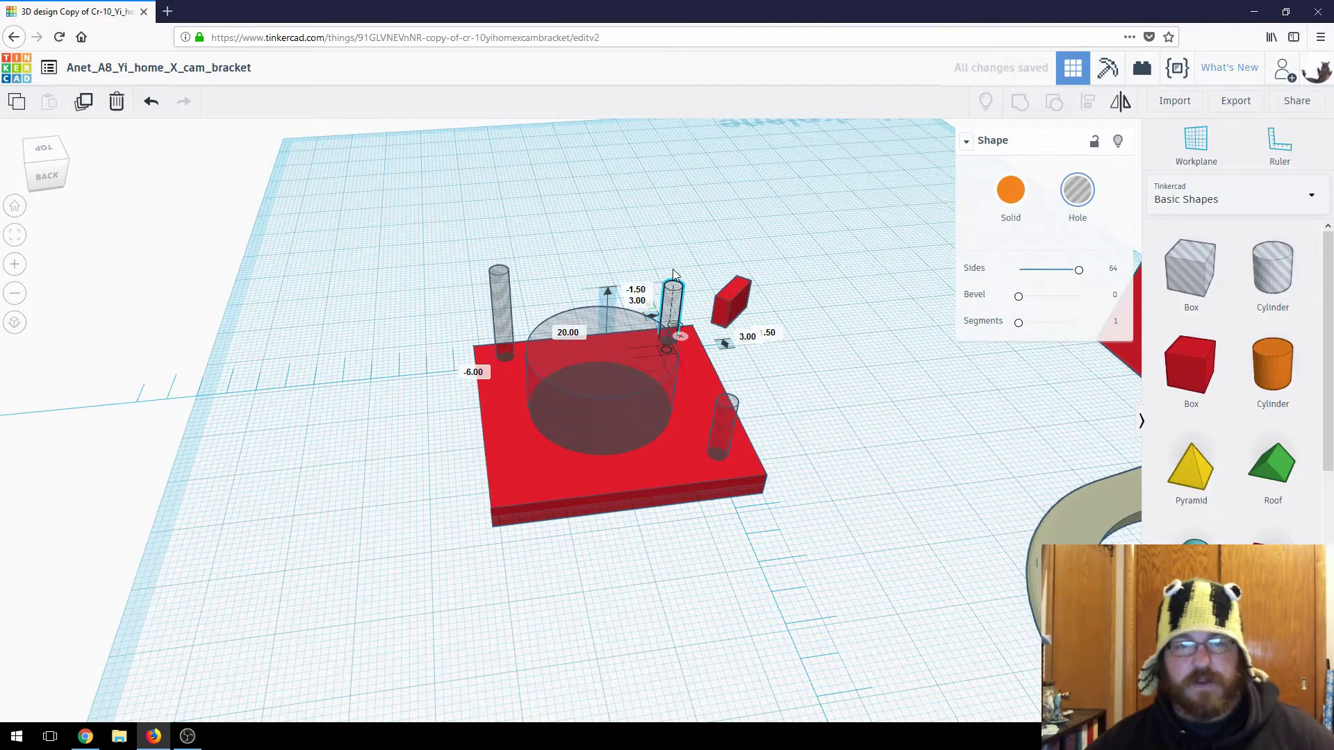
left_click(498, 297)
right_click_drag(497, 297, 573, 401)
Step: Drop a box hole on the red plate and rotate the grey bracket upright
left_click(1191, 275)
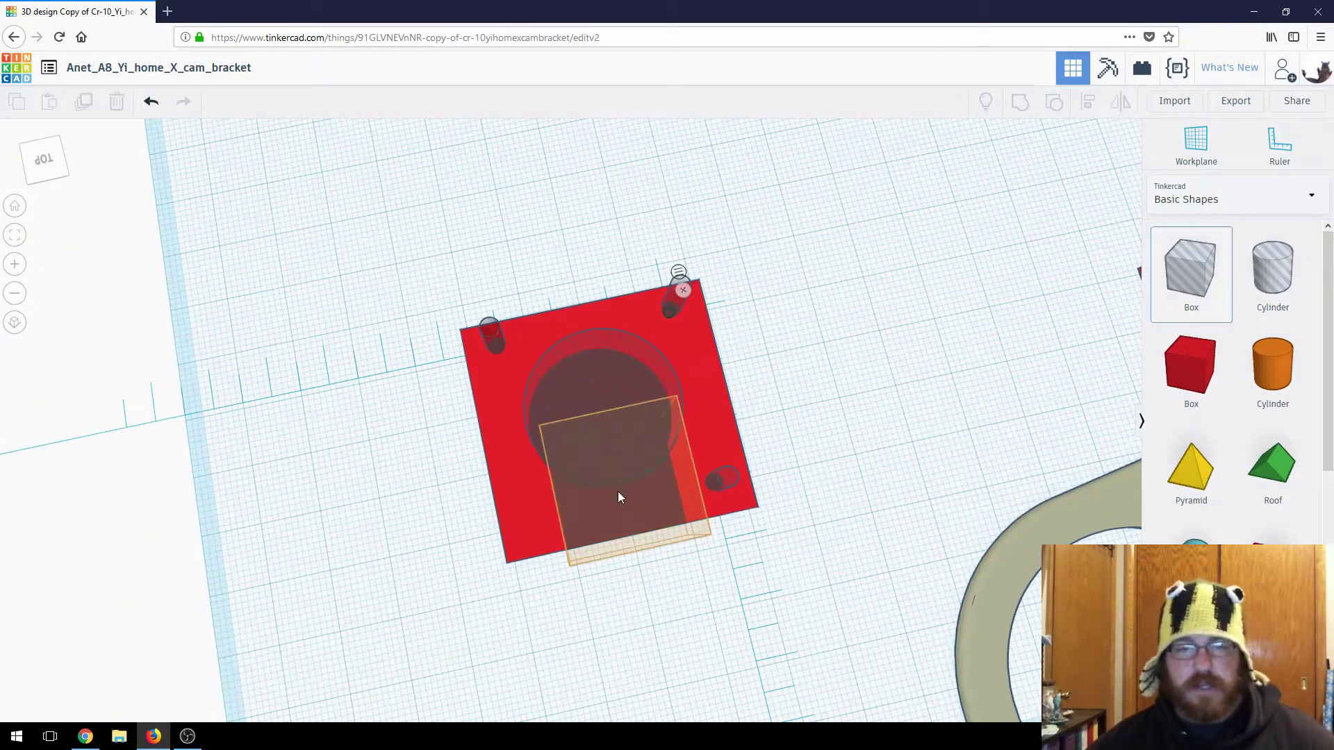
left_click(618, 490)
right_click_drag(544, 476, 908, 468)
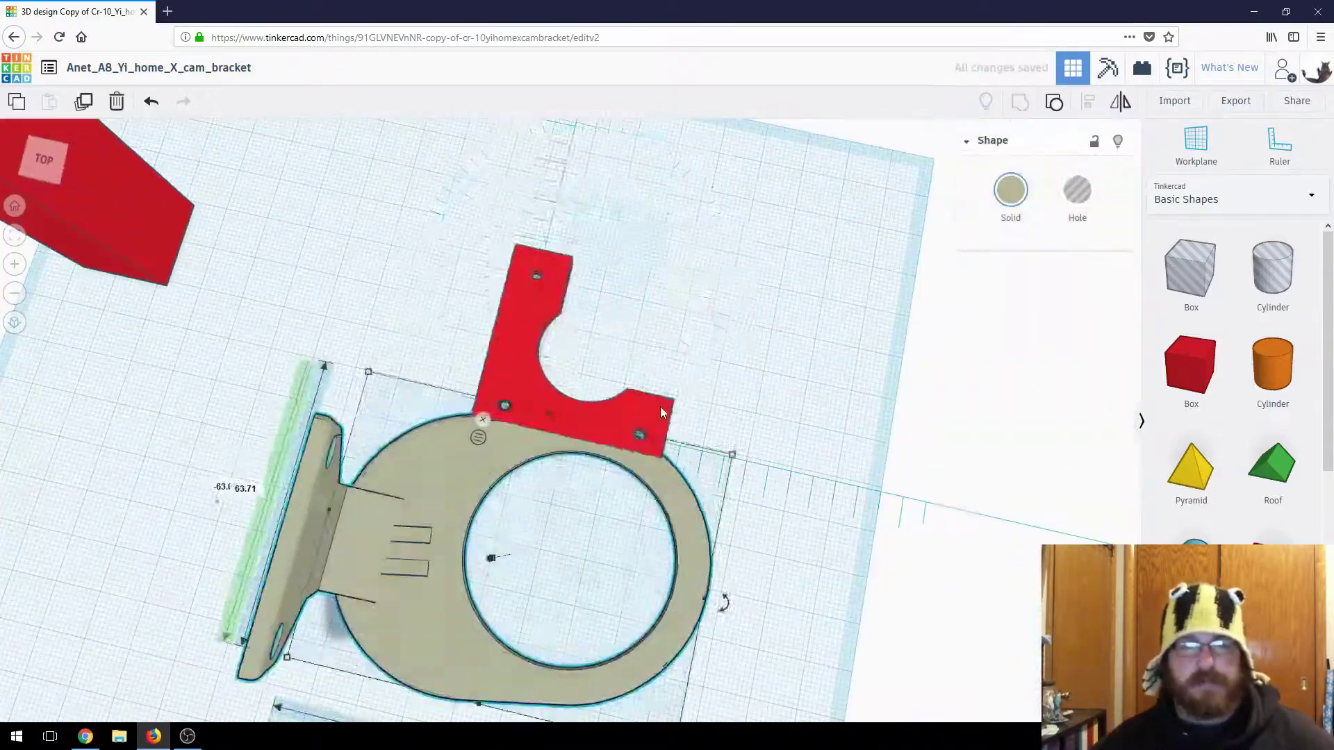
right_click_drag(660, 413, 616, 262)
left_click_drag(616, 261, 667, 358)
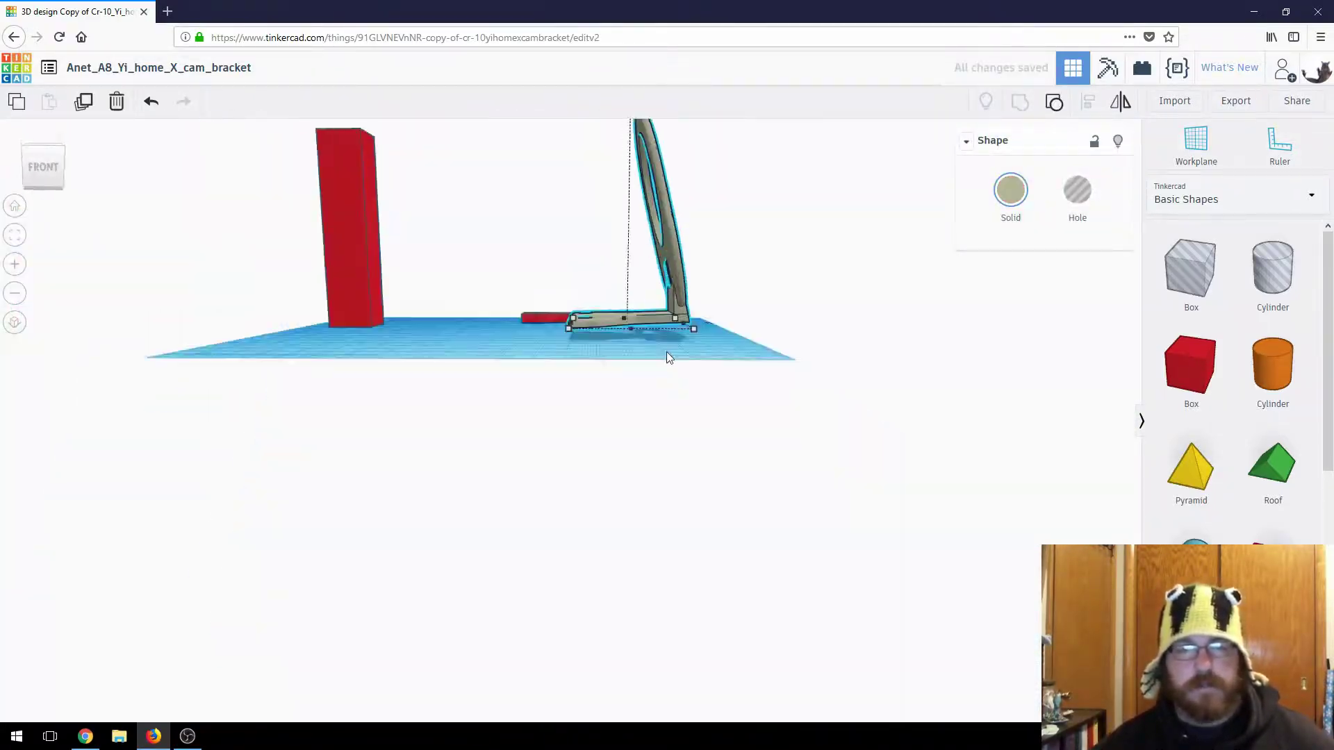
right_click_drag(666, 352, 527, 389)
left_click_drag(528, 389, 438, 373)
right_click_drag(438, 373, 307, 439)
Step: Delete the extra left copy of the bracket
left_click(677, 535)
left_click(307, 439)
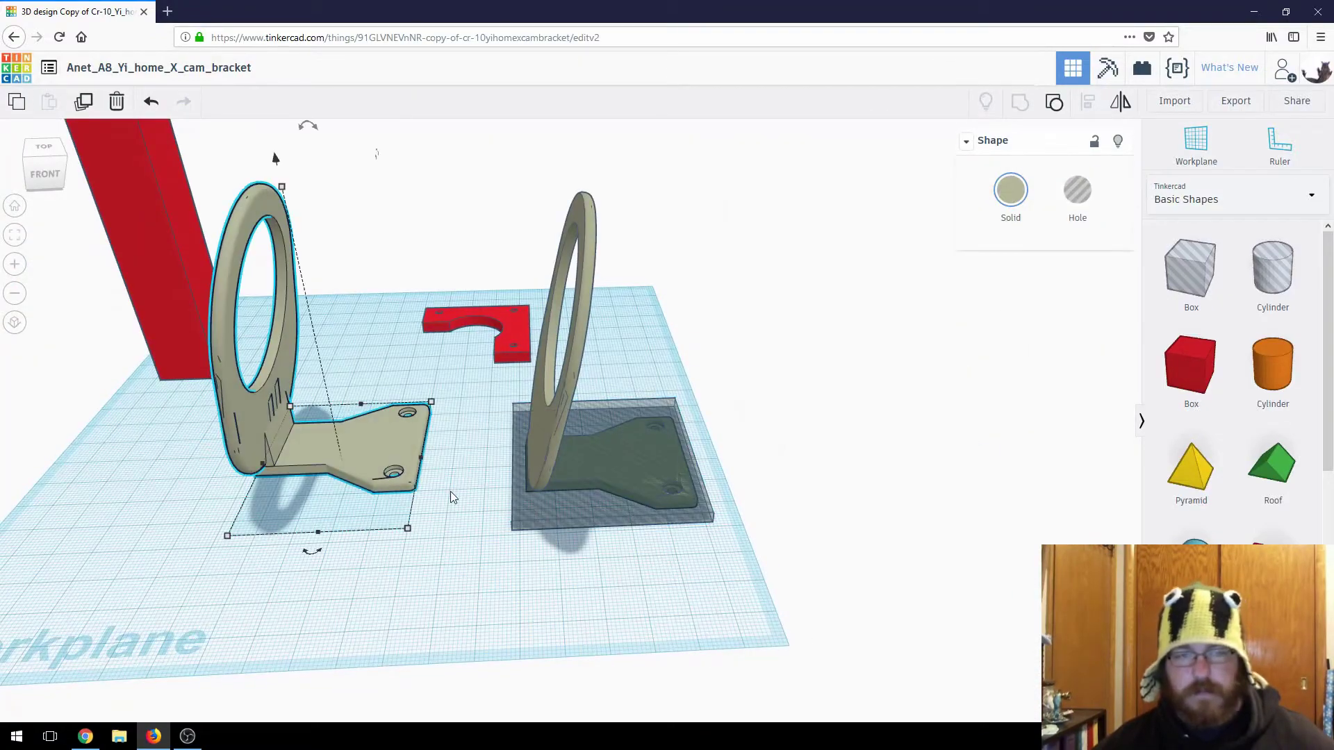
key("Delete")
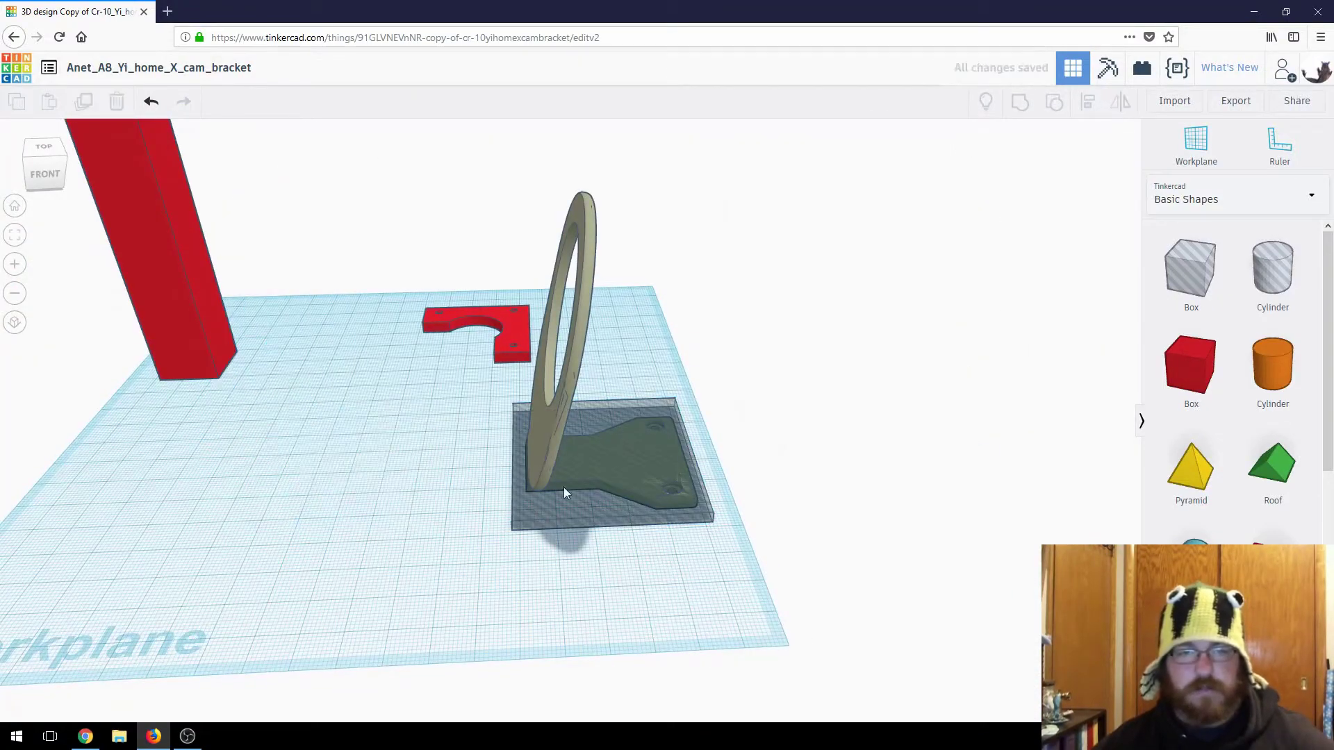
left_click(543, 429)
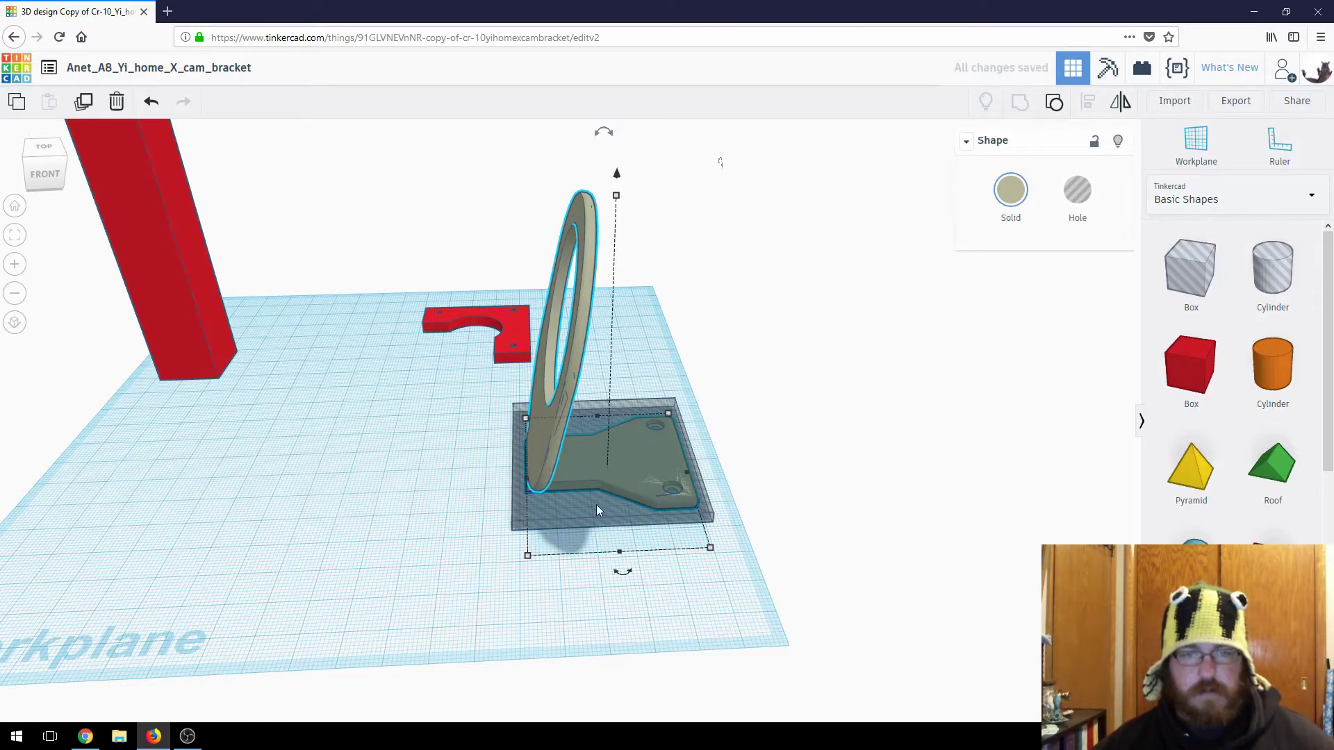
Step: Raise the box hole much taller and widen it to 89 mm around the ring's base
left_click(596, 505)
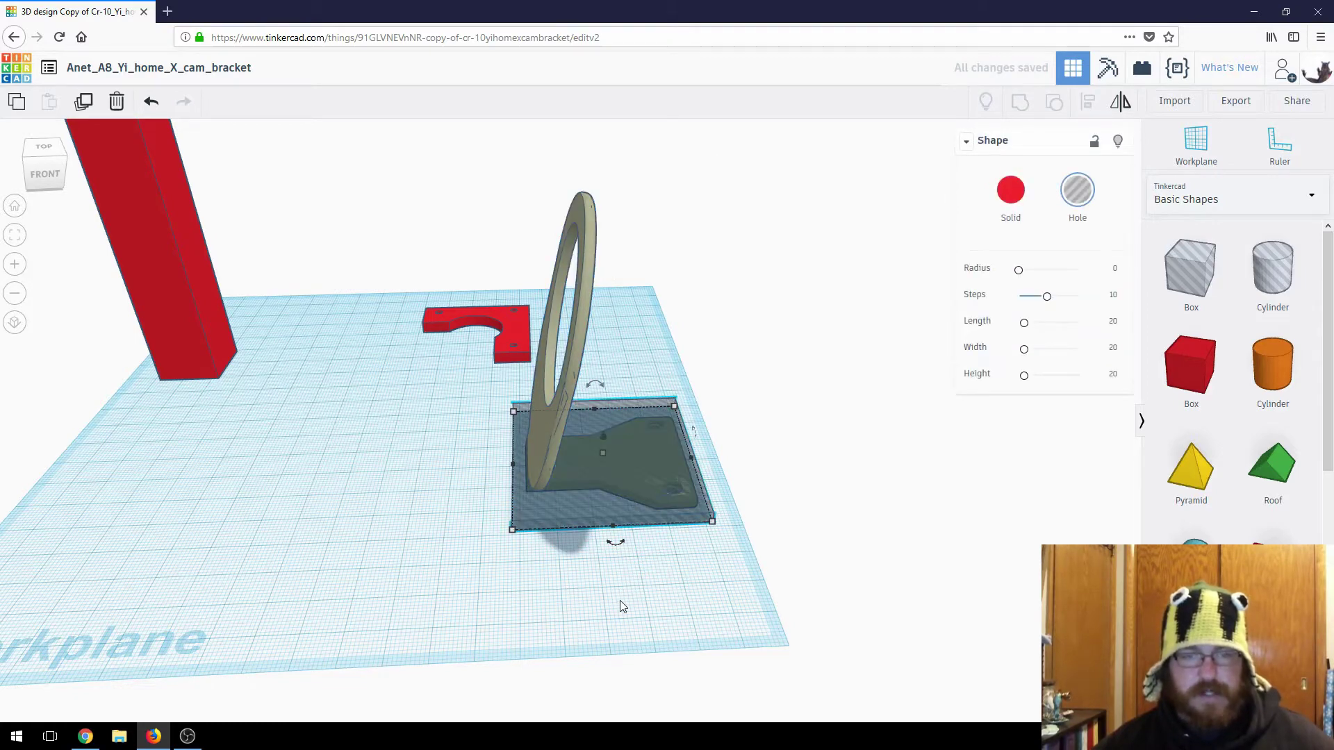
right_click_drag(619, 608, 616, 436)
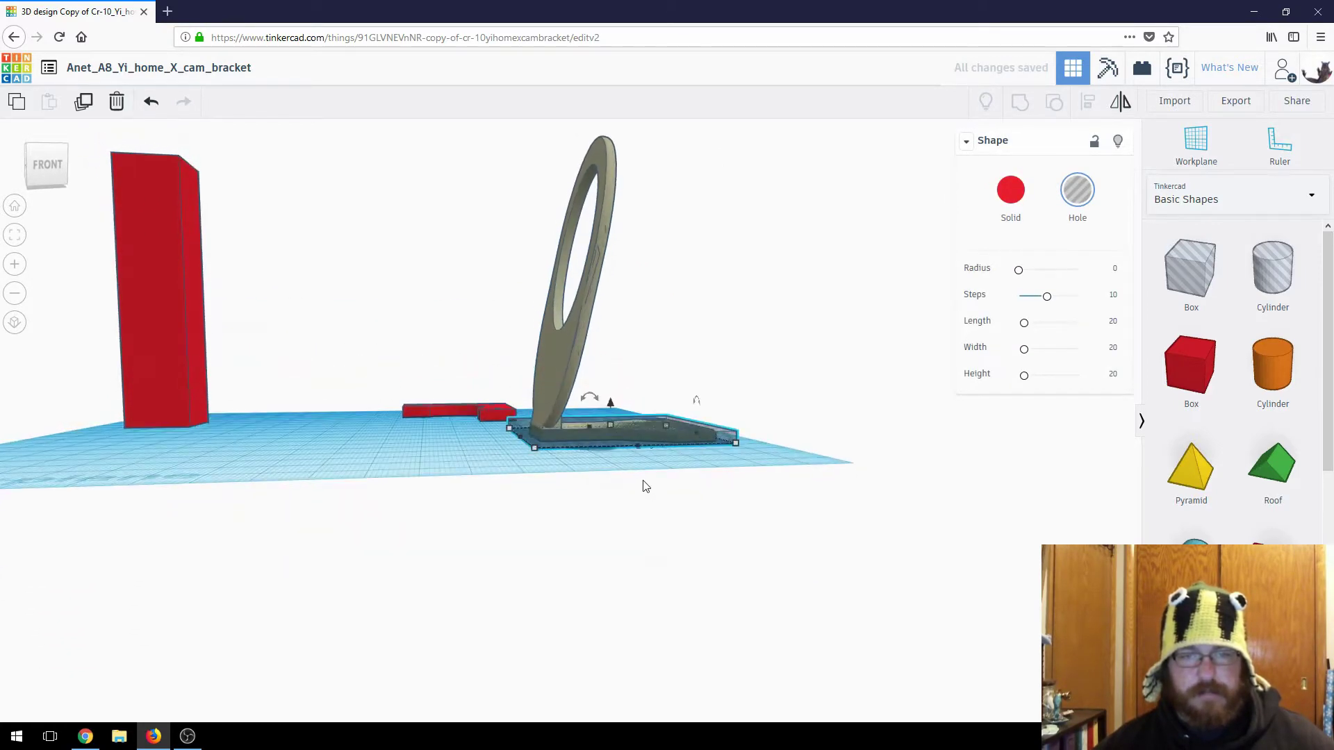
right_click_drag(646, 486, 650, 432)
left_click_drag(618, 415, 628, 130)
right_click_drag(843, 321, 777, 457)
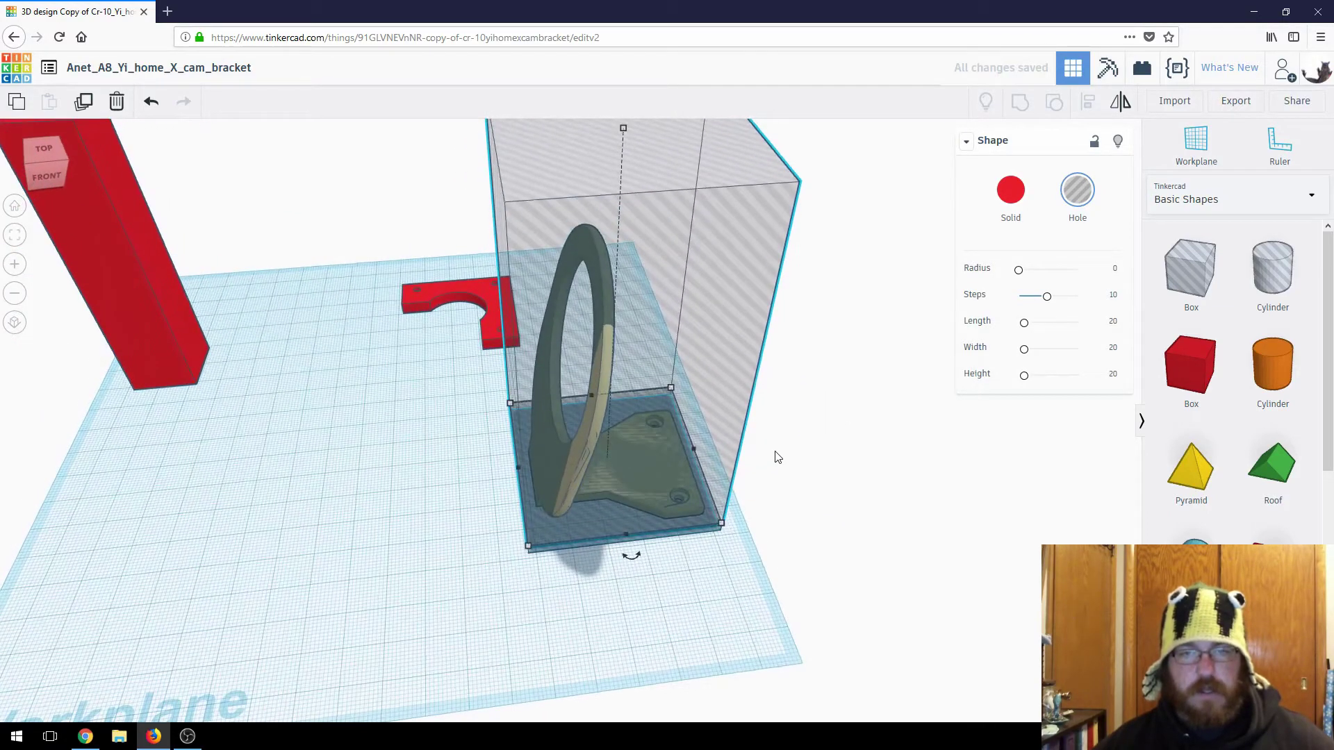
right_click_drag(669, 420, 723, 491)
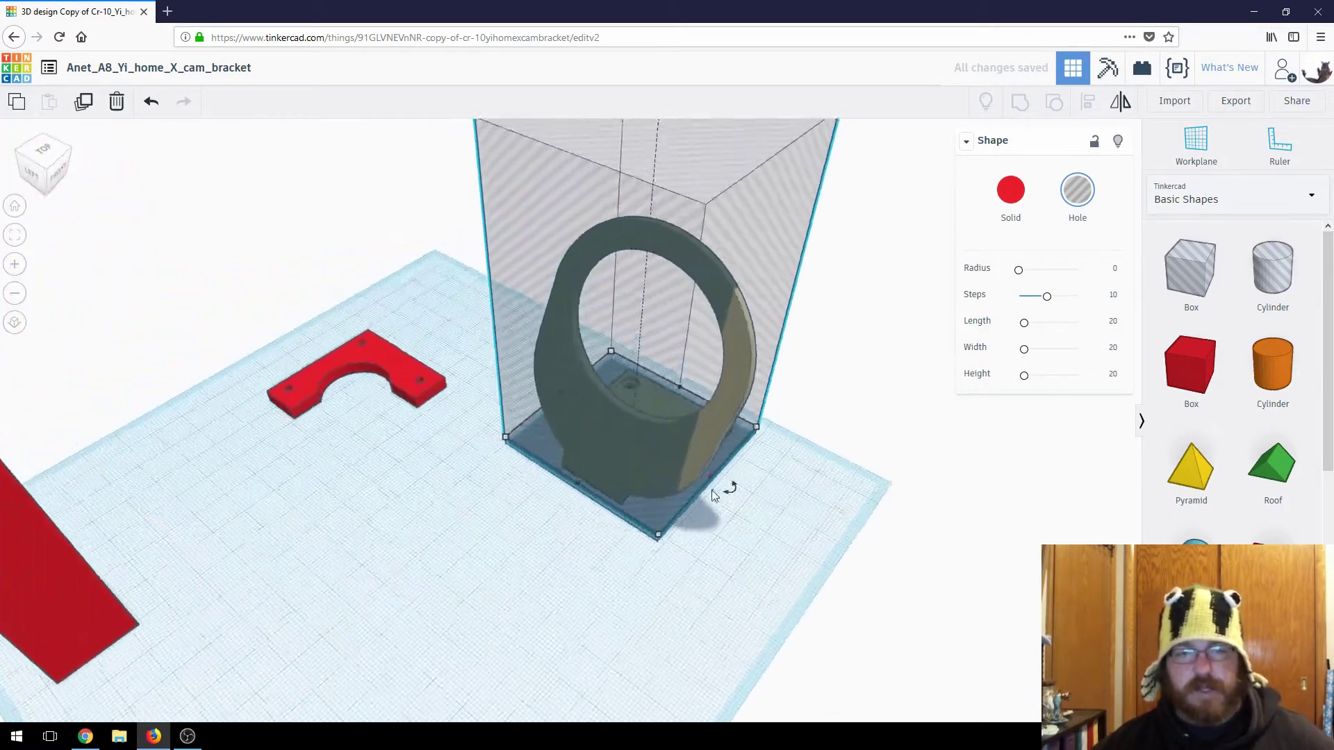
left_click_drag(723, 482, 830, 524)
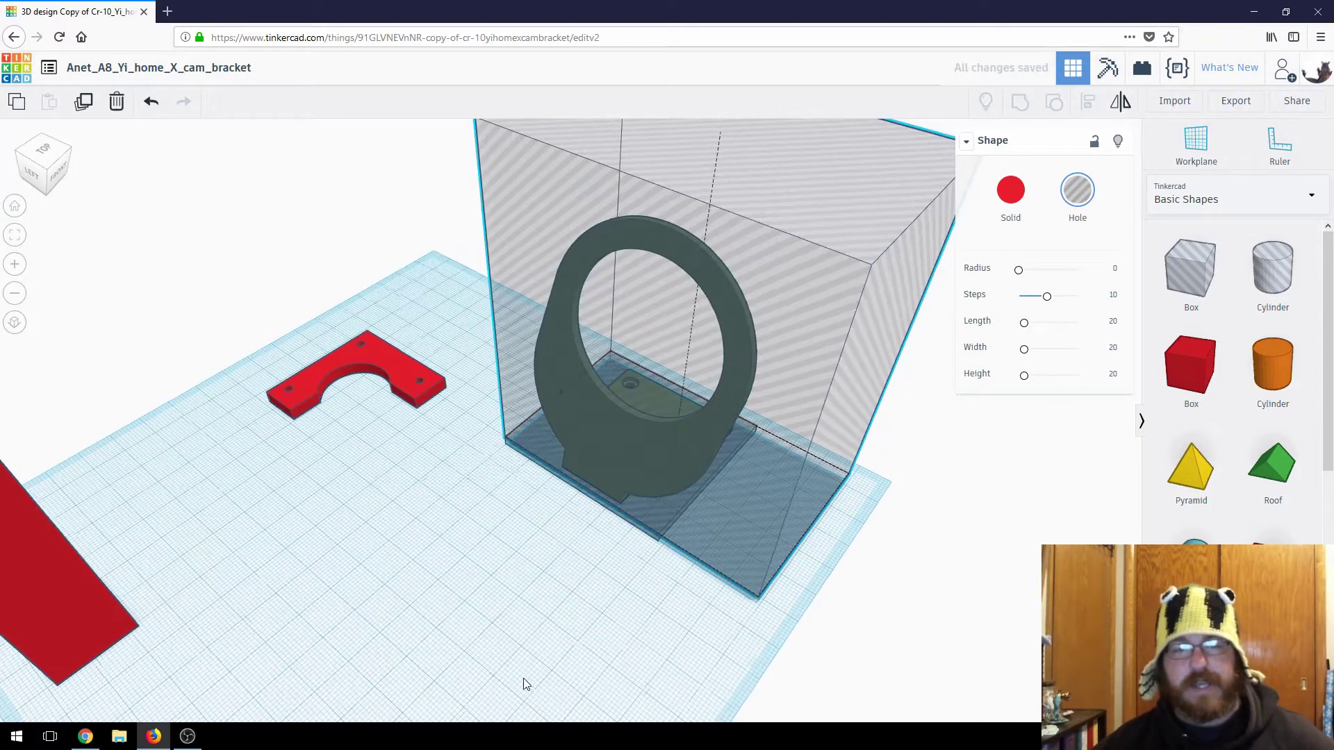
right_click_drag(523, 678, 640, 499)
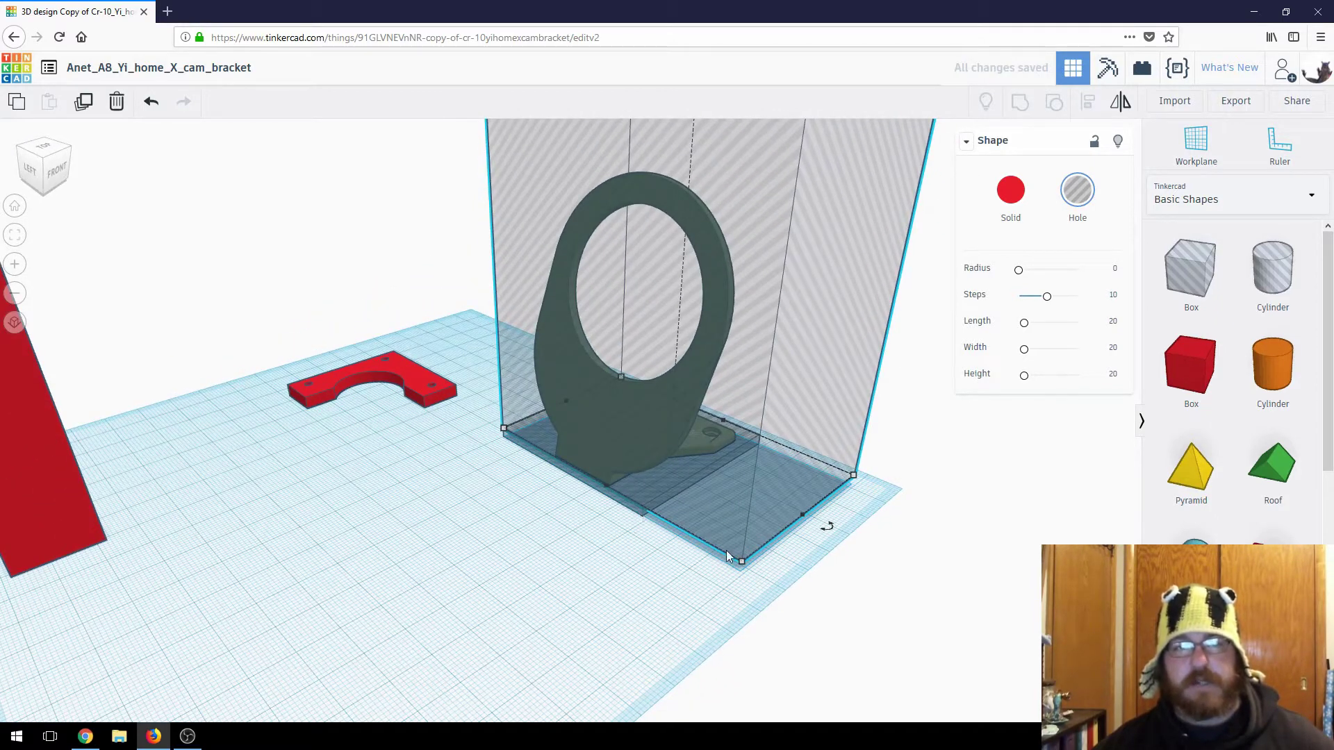
right_click_drag(846, 545, 677, 422)
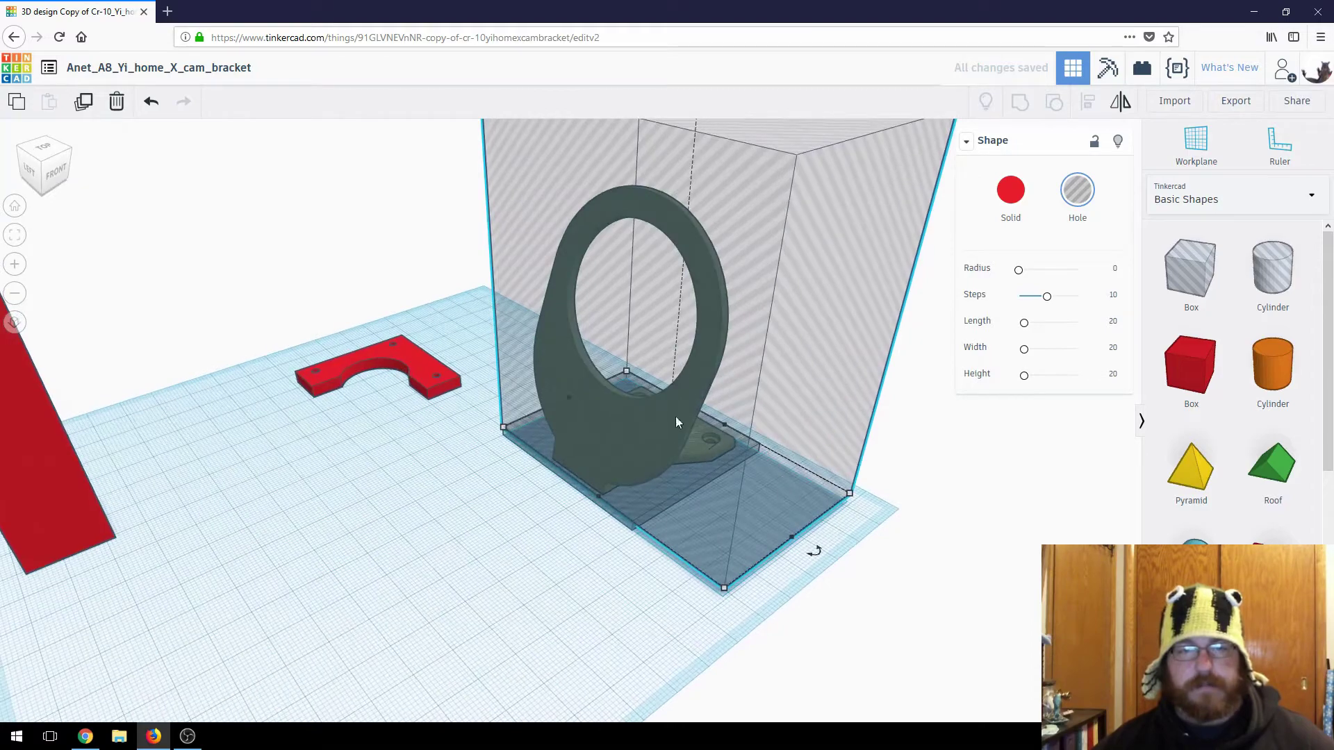
right_click_drag(497, 364, 788, 501)
Step: Select the ring together with the tall hole box and group them
scroll(787, 502, "up", 10)
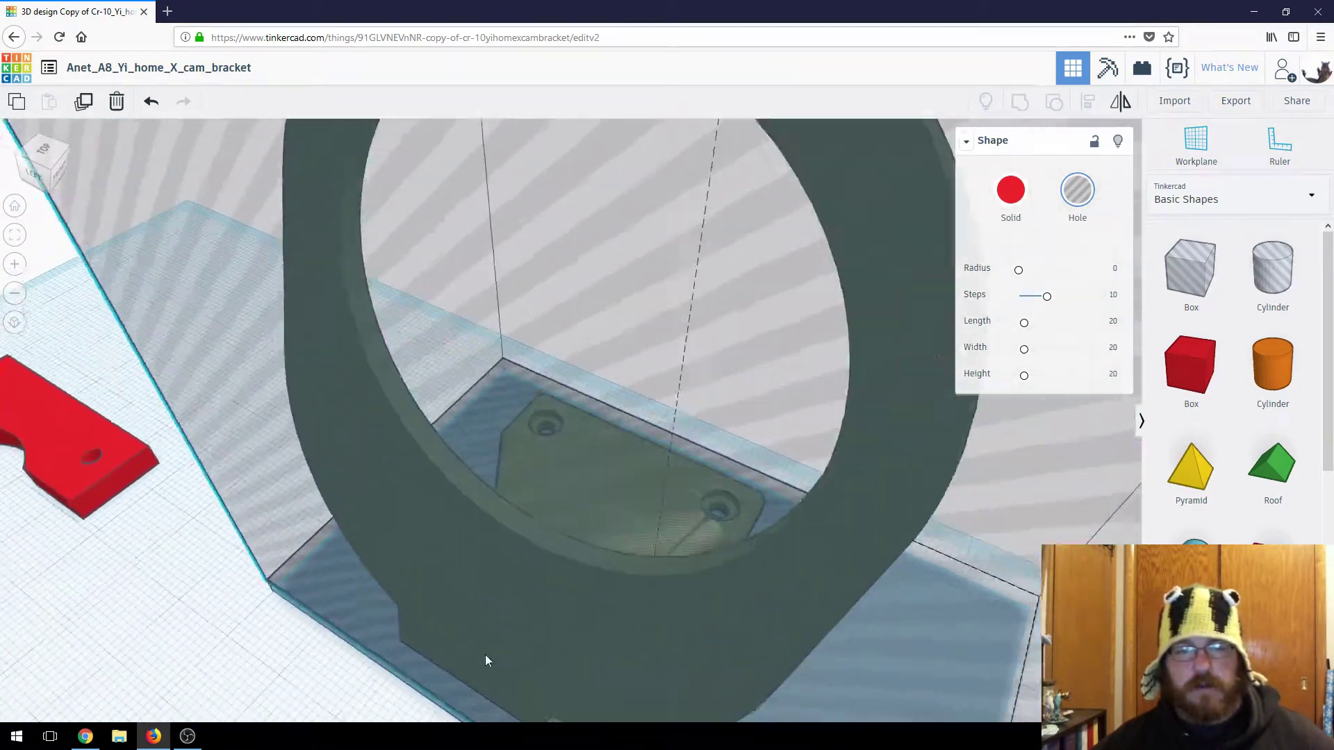
scroll(544, 539, "up", 8)
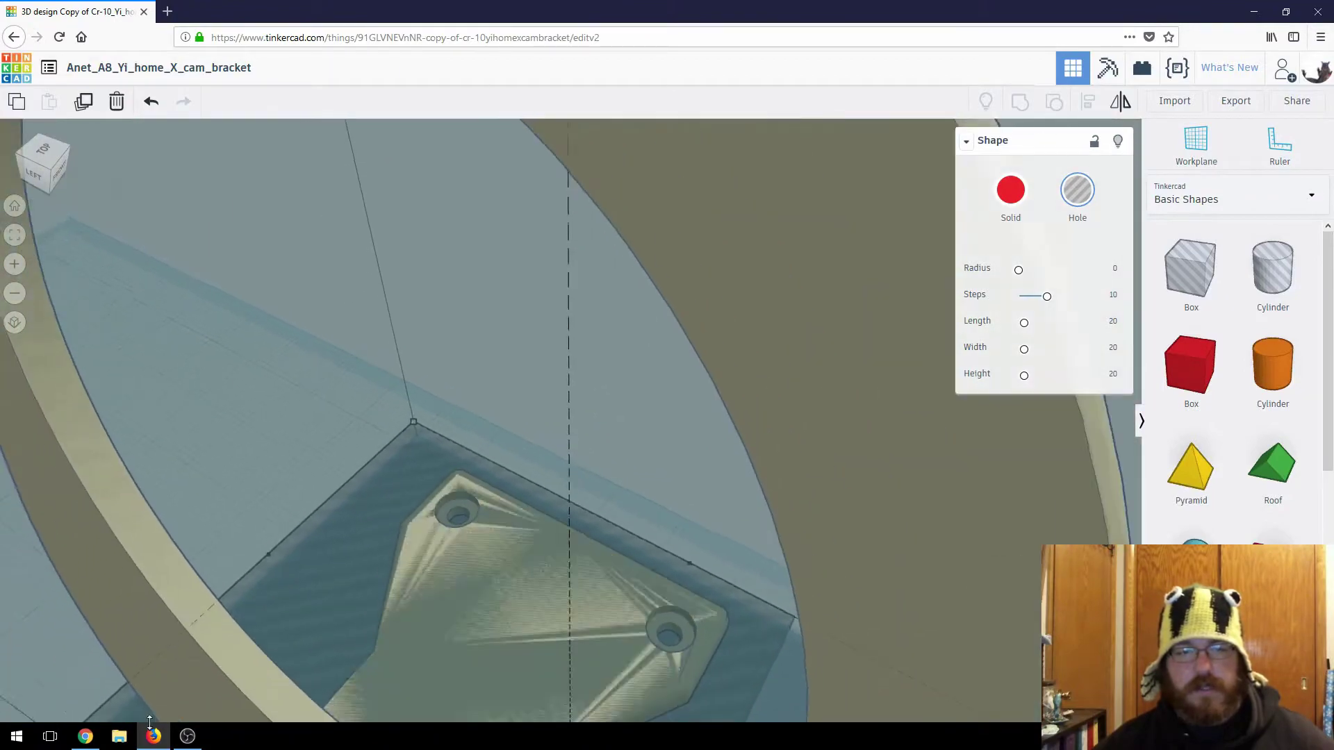
left_click(111, 554)
scroll(236, 622, "down", 6)
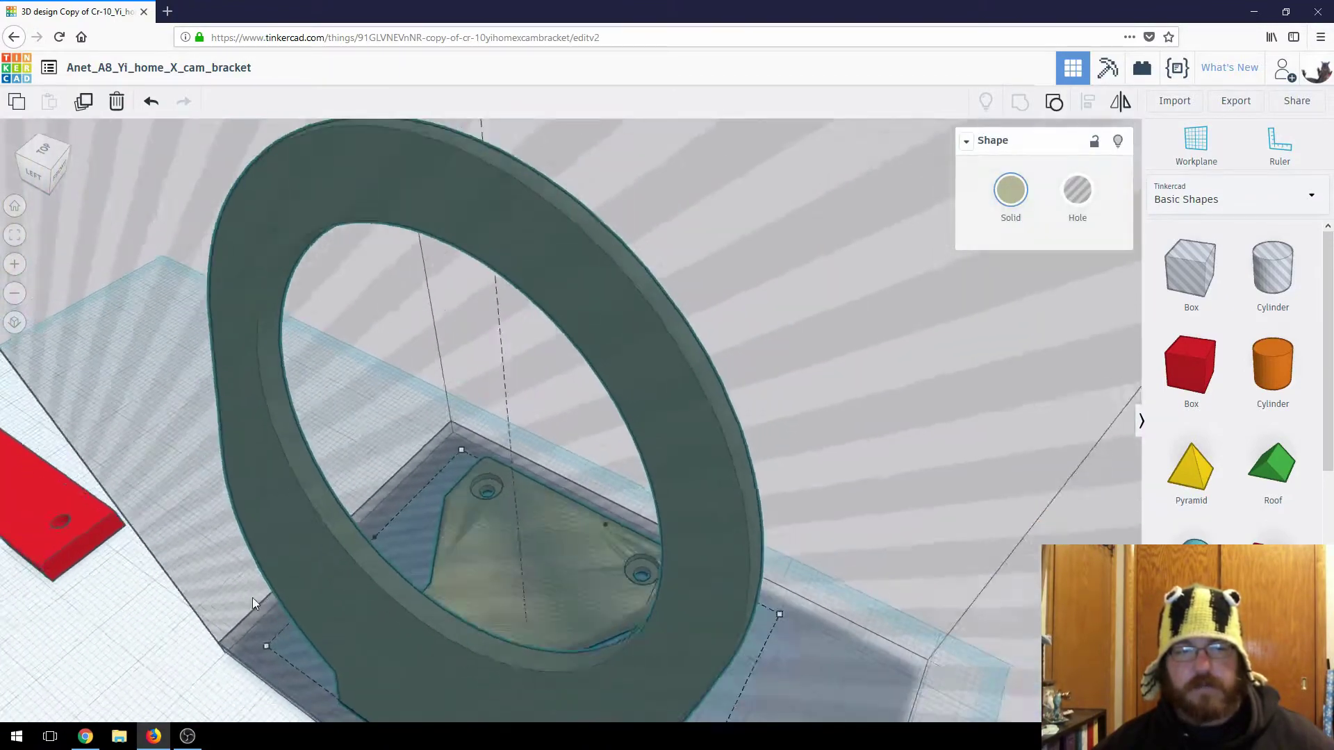
left_click(253, 597, "shift")
scroll(252, 598, "down", 5)
right_click_drag(621, 539, 589, 325)
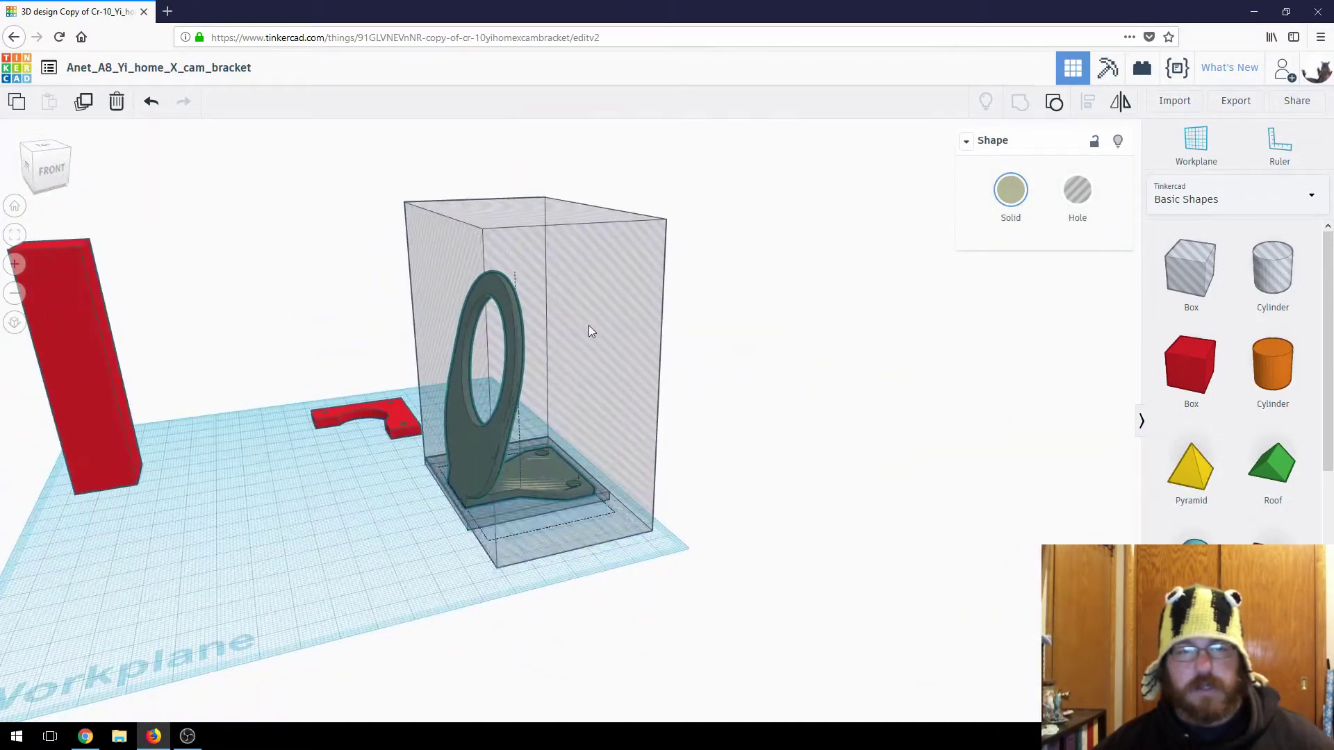
left_click(1019, 102)
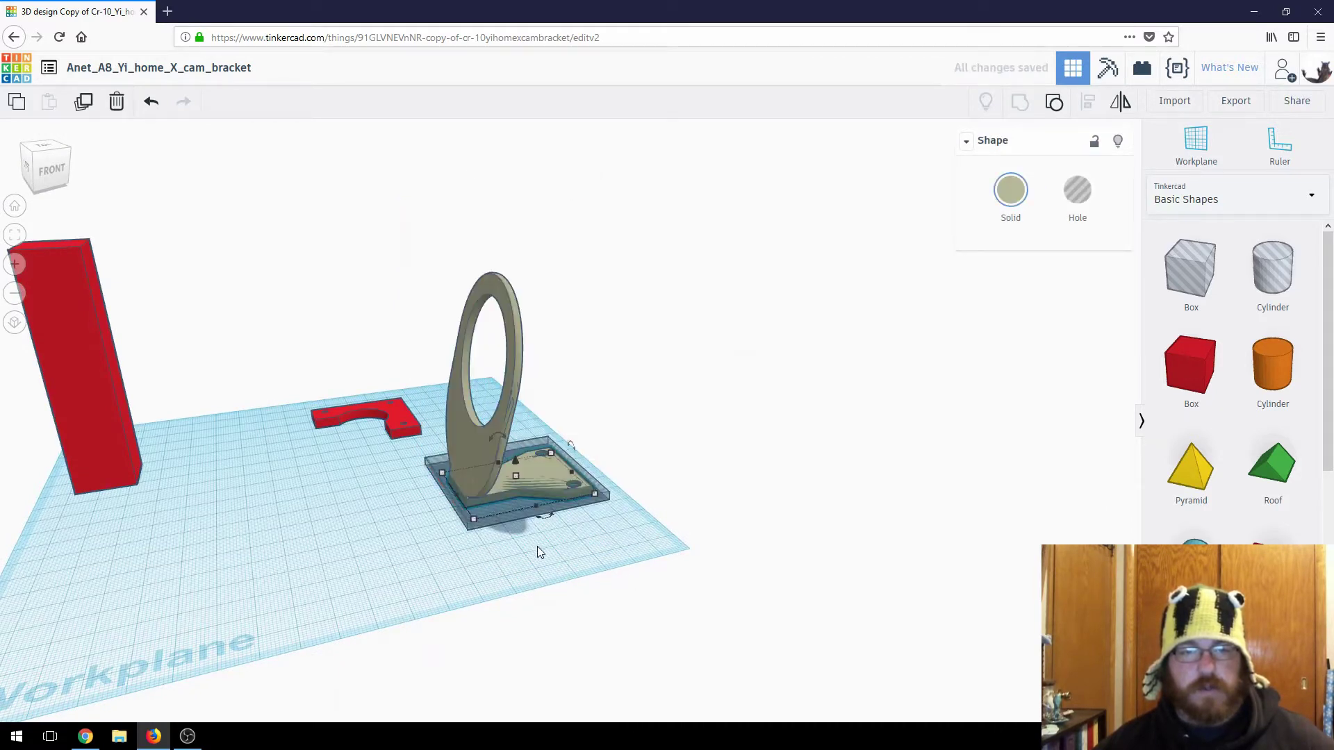
right_click_drag(540, 550, 584, 521)
right_click_drag(561, 473, 693, 506)
Step: Group the hole plate with the ring to free the ring's foot
scroll(664, 476, "up", 3)
scroll(693, 506, "up", 10)
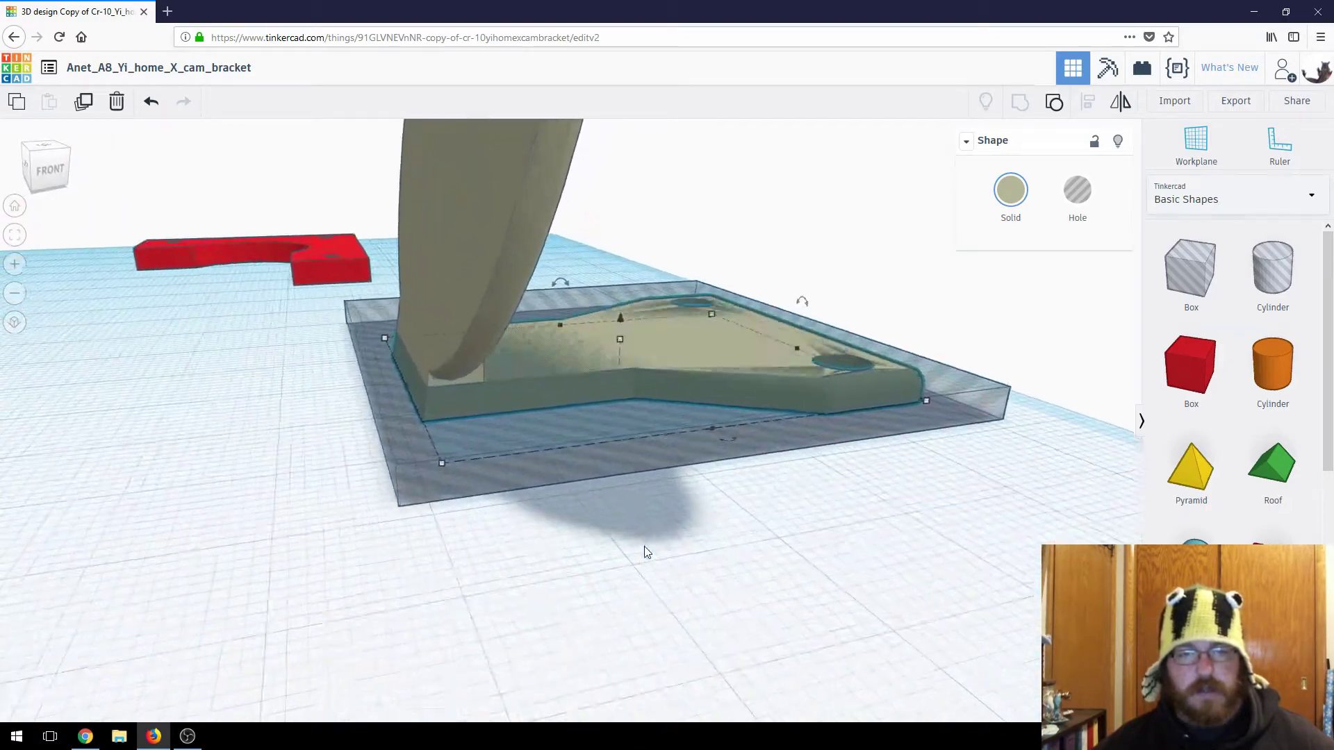
scroll(612, 601, "up", 5)
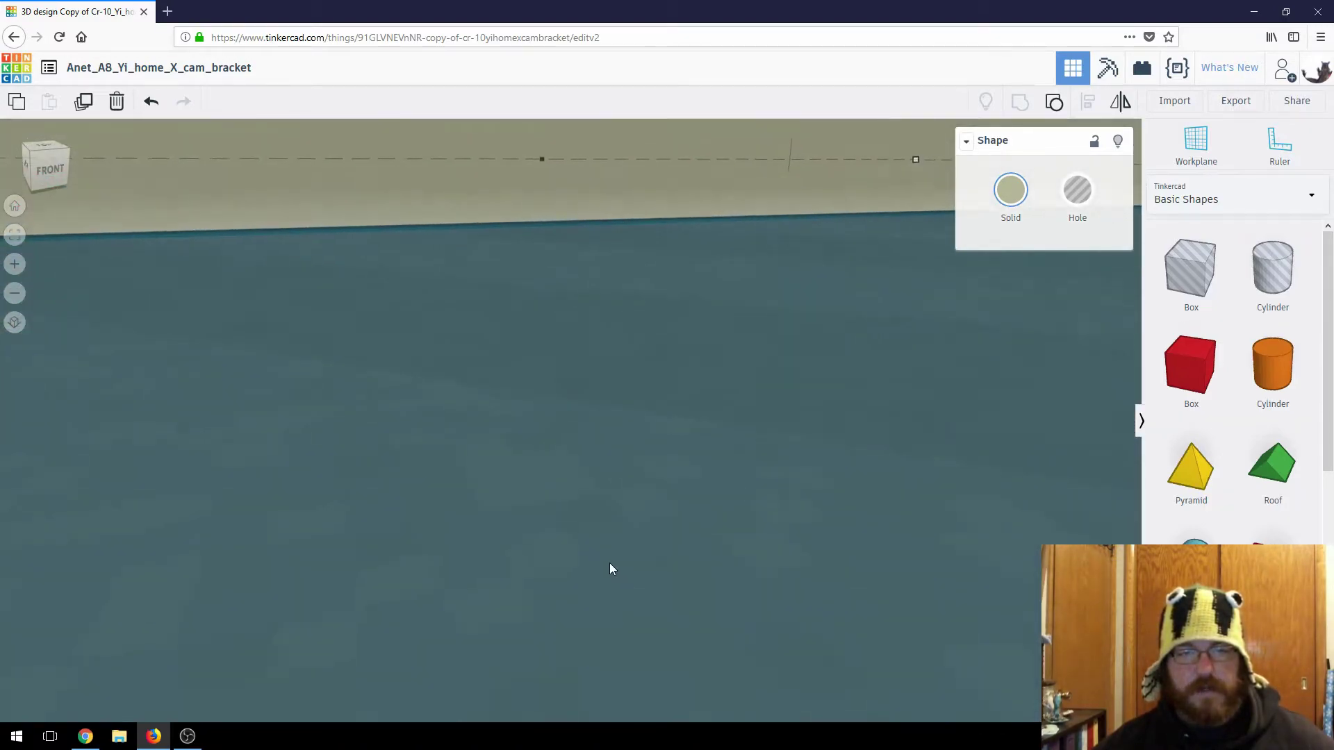
scroll(588, 363, "down", 5)
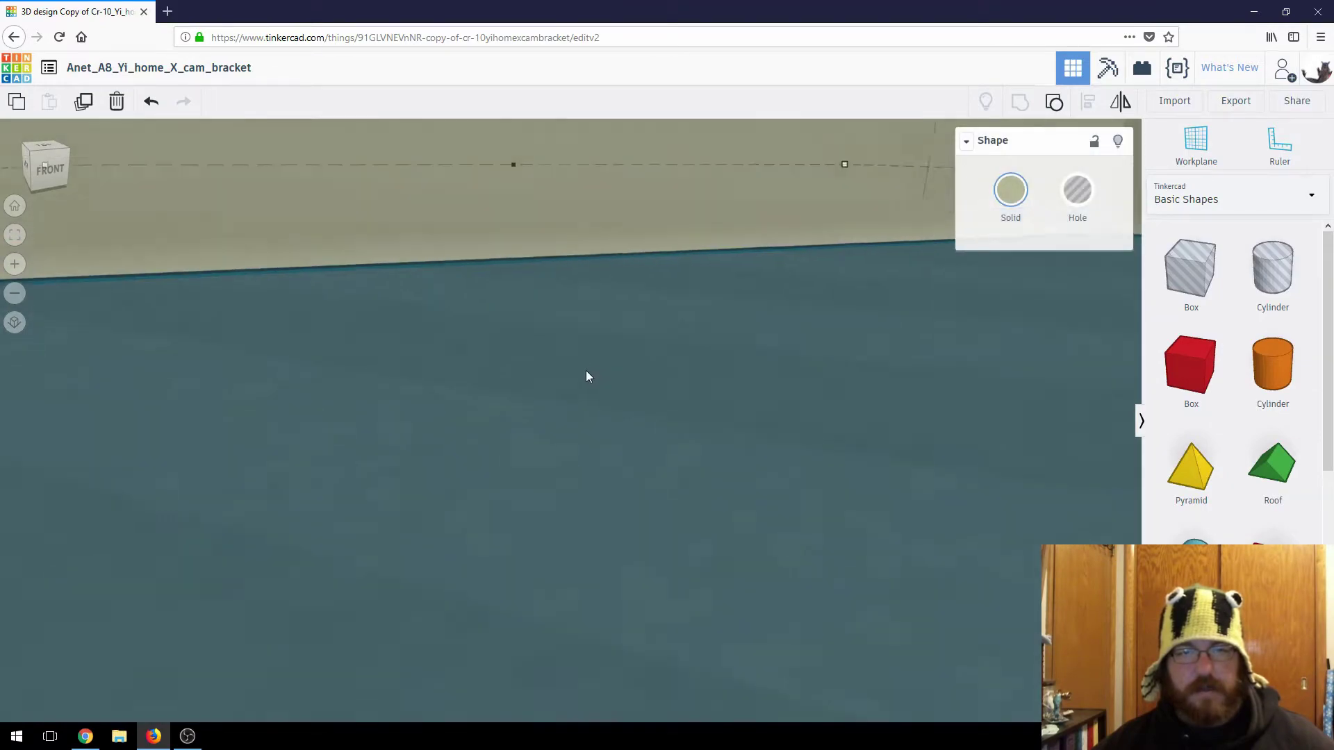
scroll(856, 344, "down", 8)
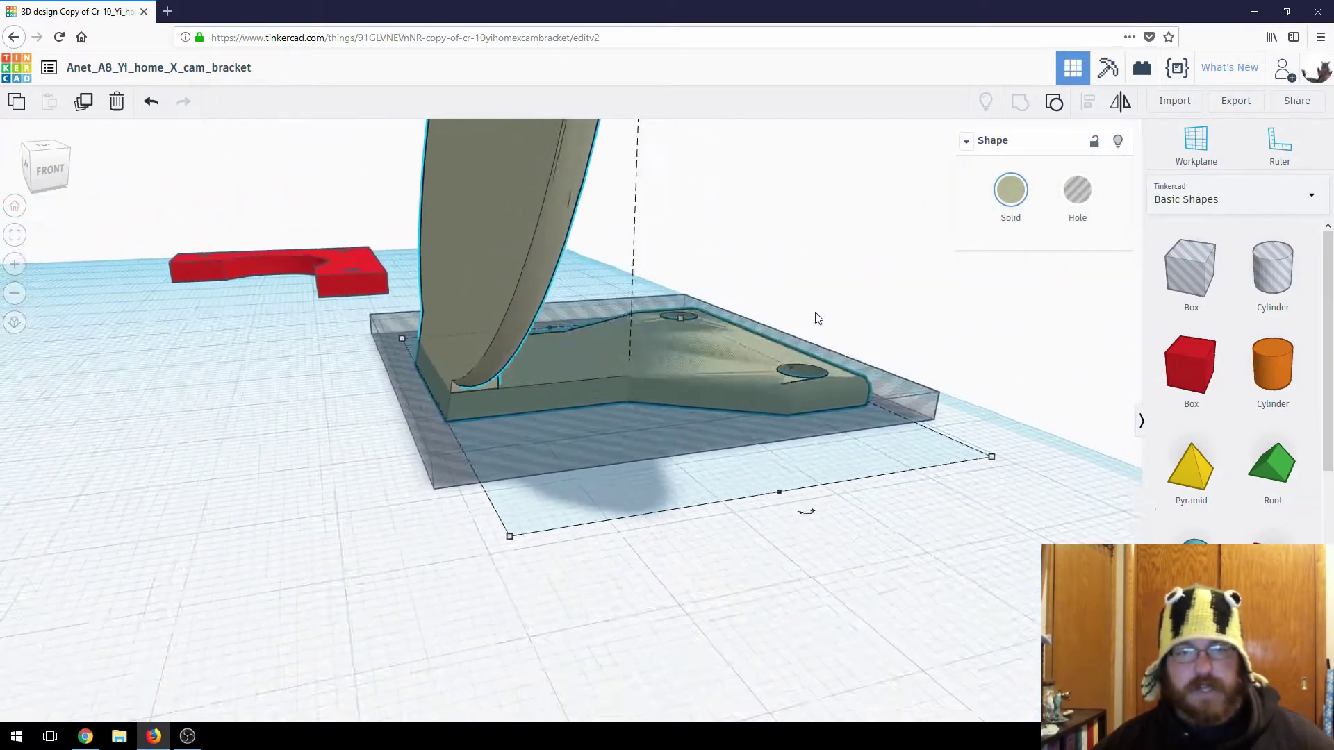
right_click_drag(854, 360, 827, 401)
left_click(542, 512, "shift")
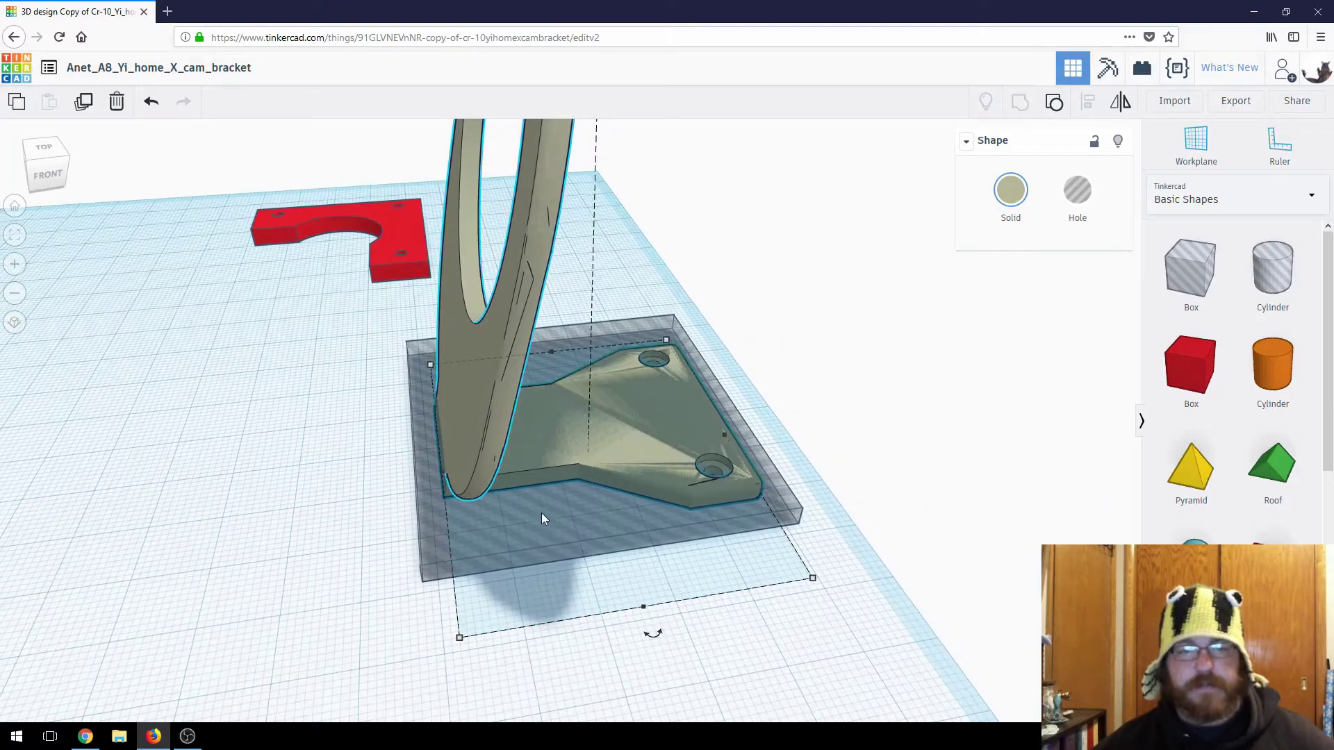
left_click(1019, 102)
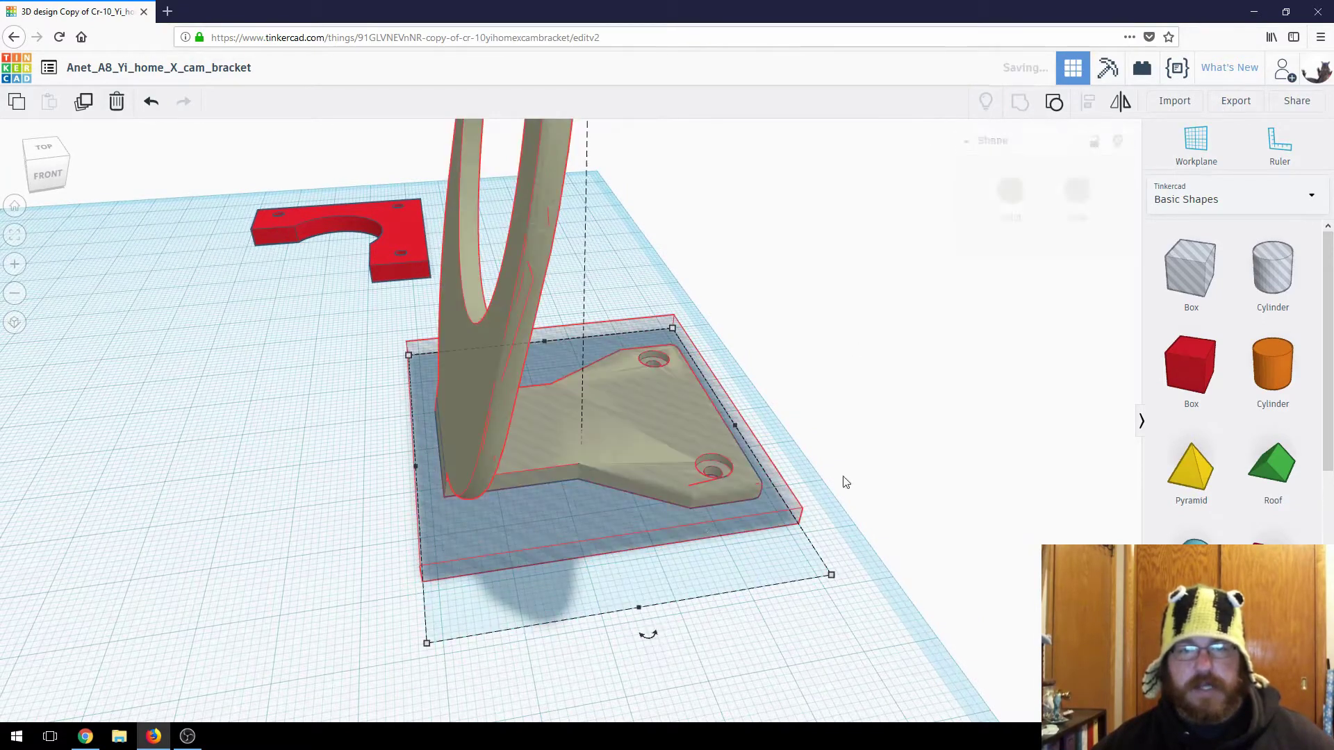
Step: Slide the ring to the left off the base plate
middle_click_drag(629, 525, 692, 574)
scroll(715, 583, "down", 3)
right_click_drag(744, 596, 706, 577)
scroll(523, 406, "down", 2)
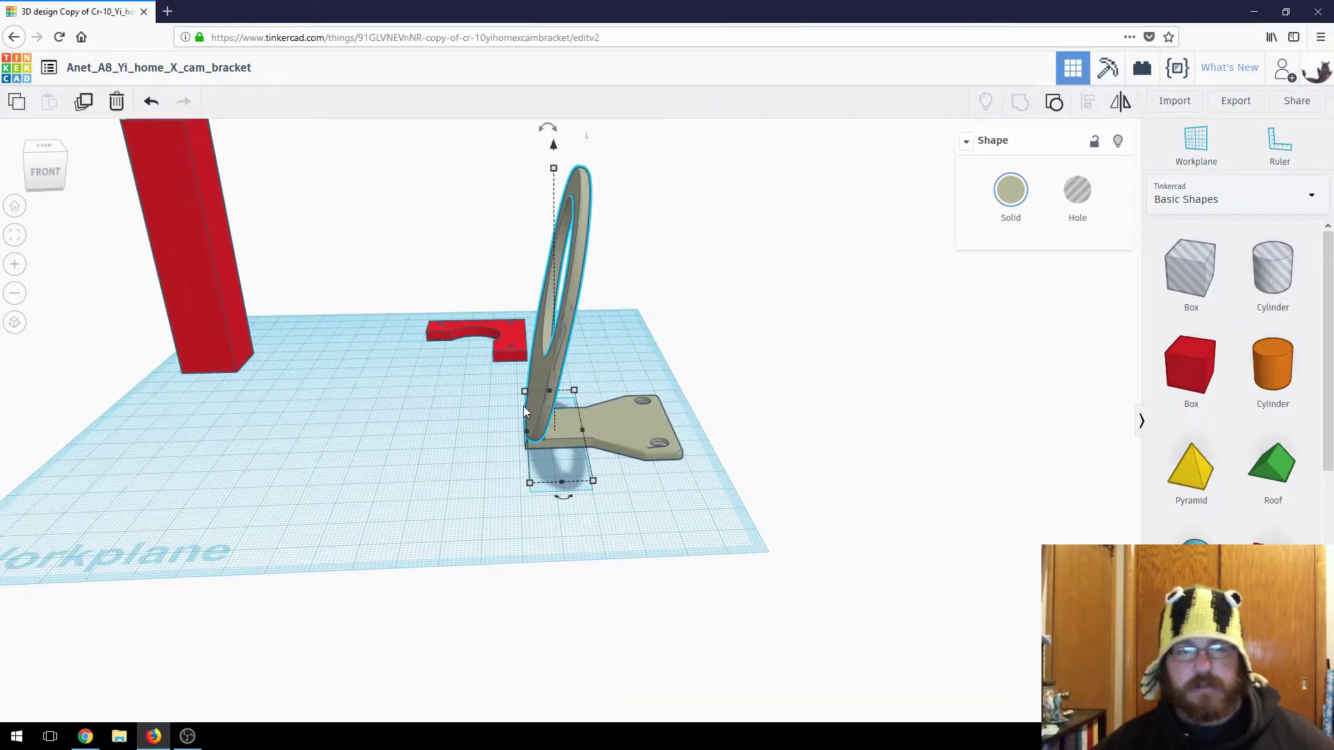
left_click_drag(523, 406, 288, 395)
Step: Move the tan base plate back and right, then inspect it and the hole box
left_click_drag(674, 432, 722, 381)
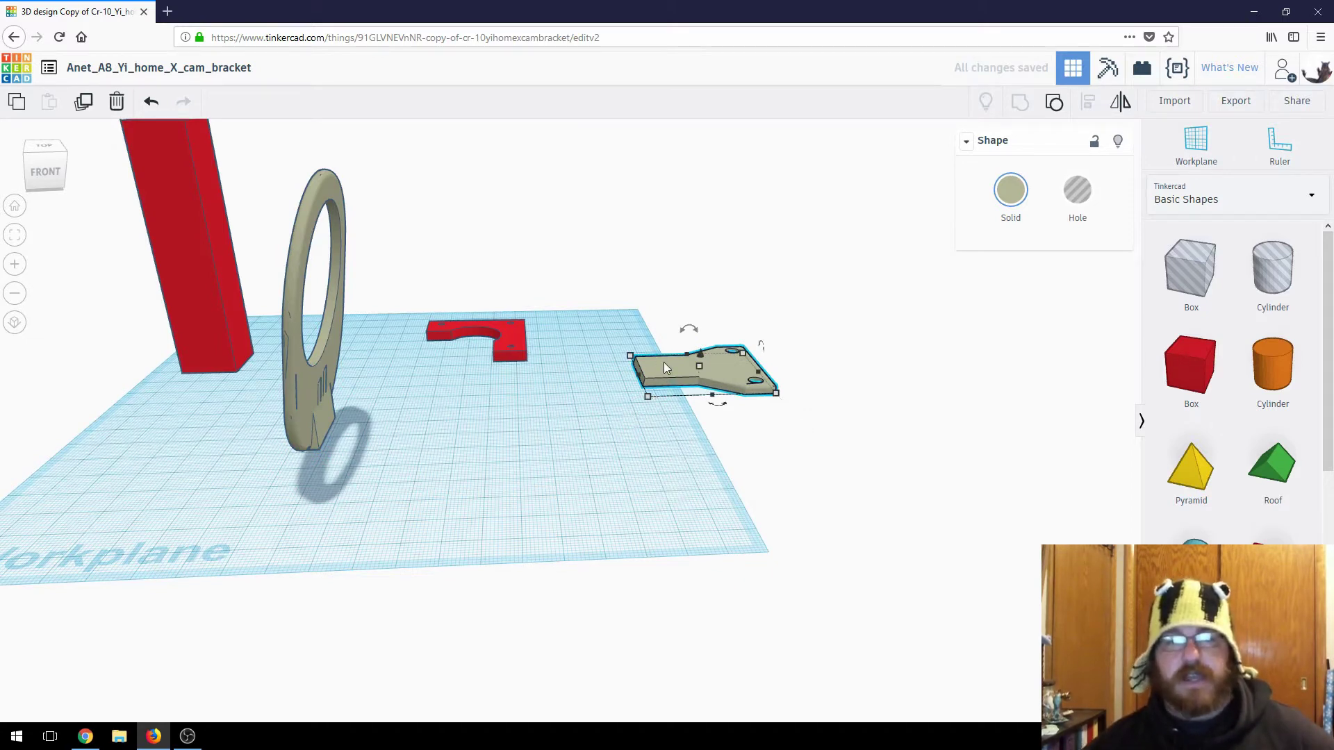
right_click_drag(521, 449, 654, 480)
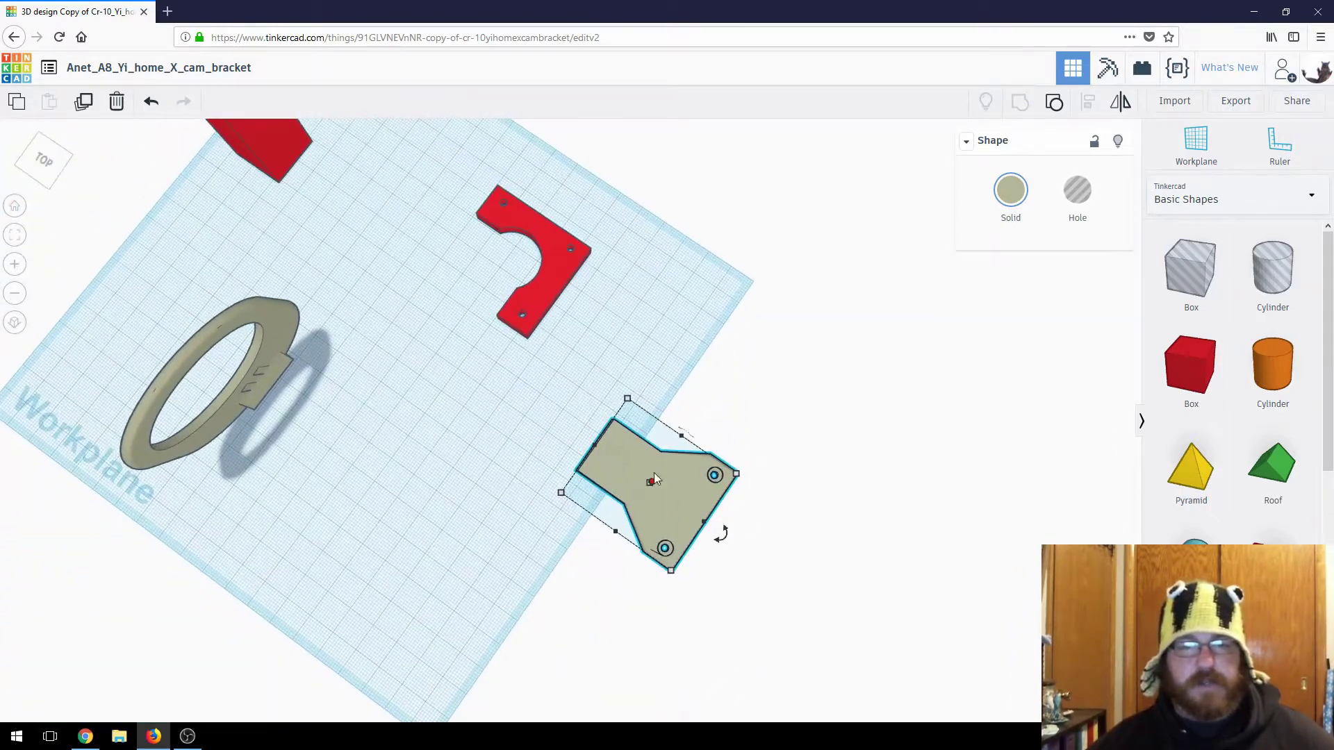
right_click_drag(634, 596, 691, 546)
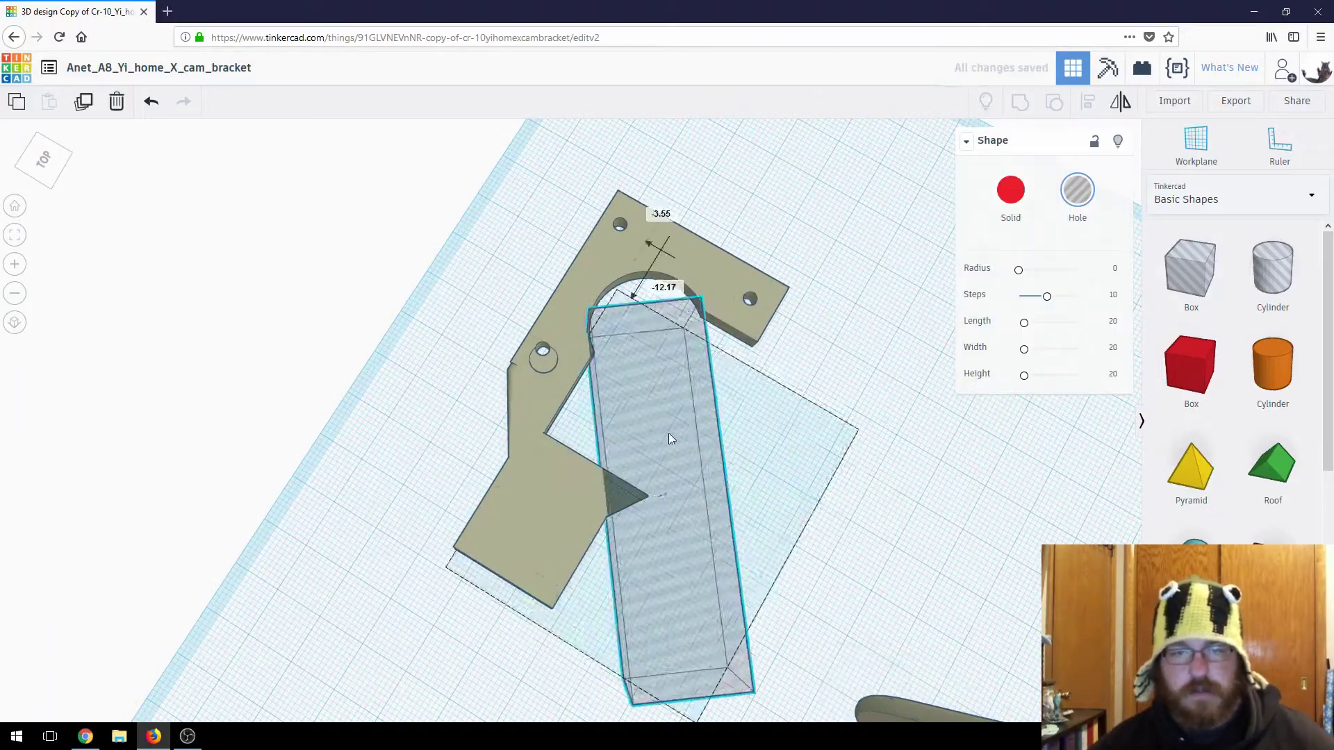
right_click_drag(668, 438, 651, 572)
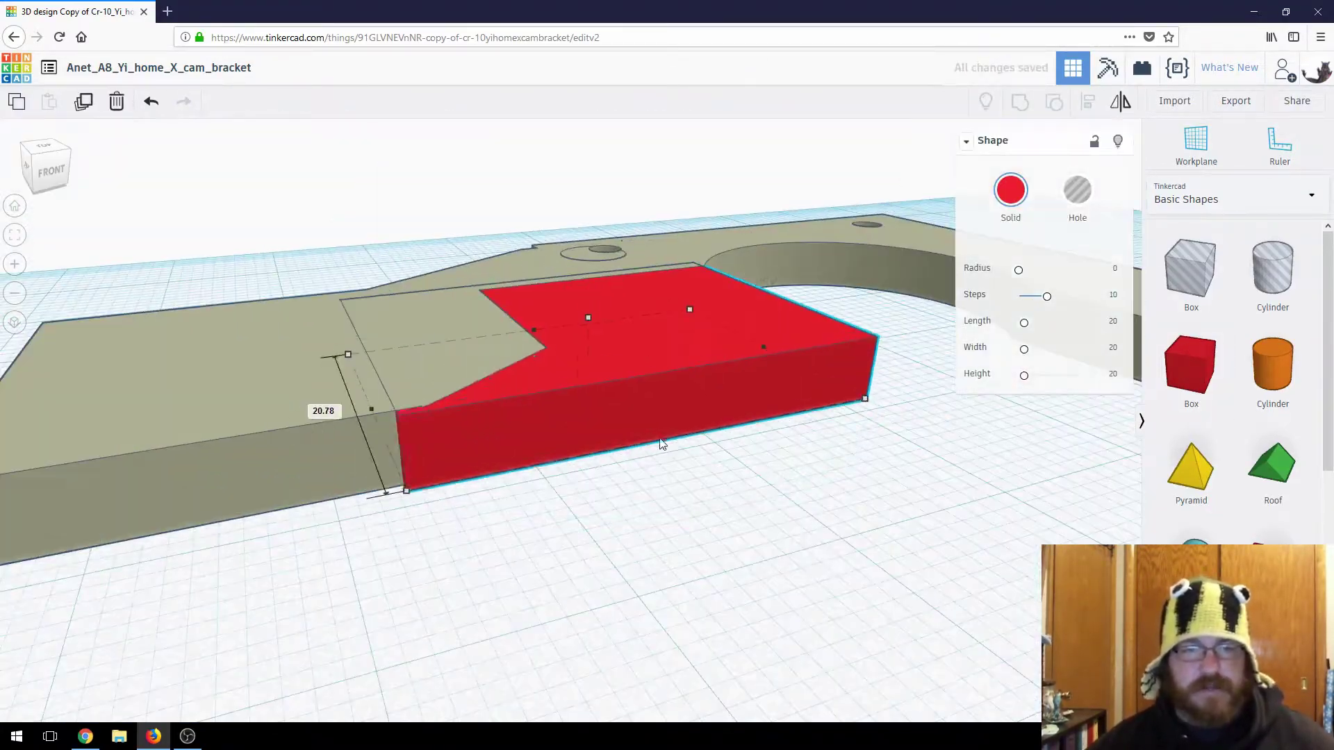
right_click_drag(661, 444, 762, 553)
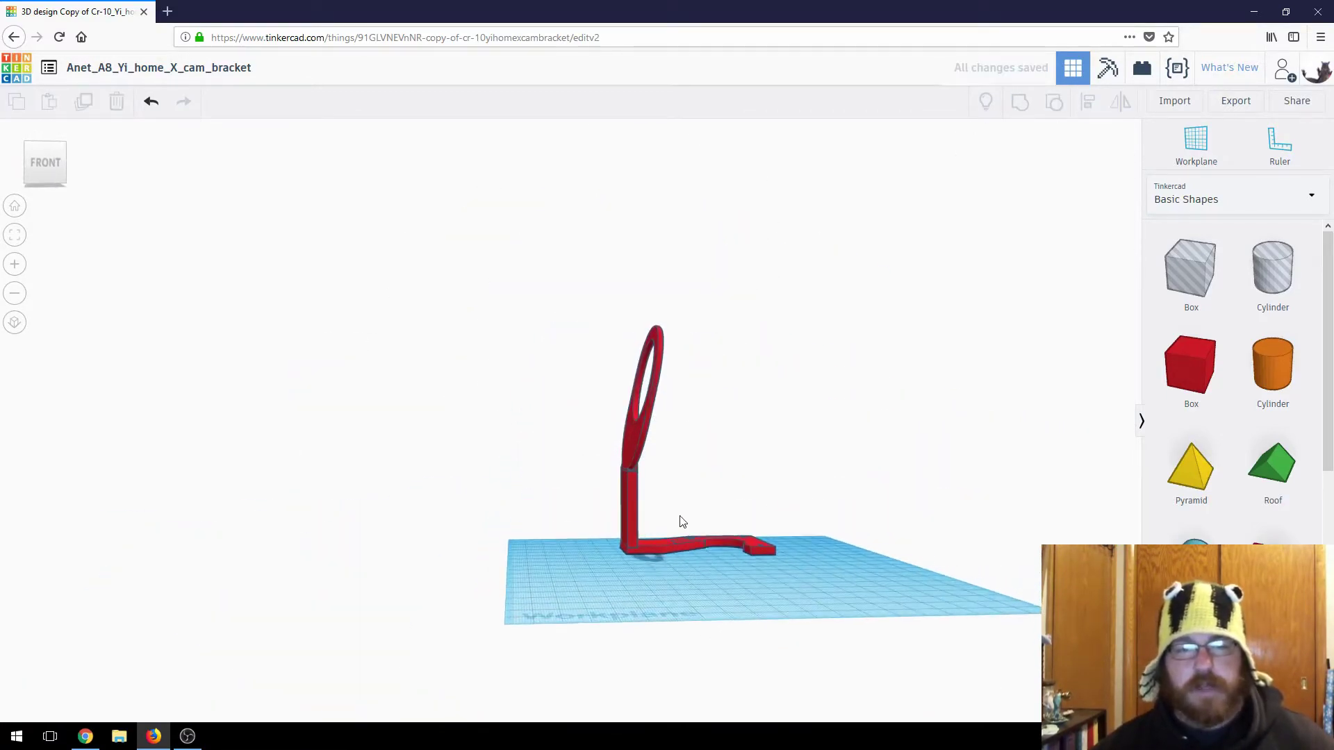
left_click(653, 556)
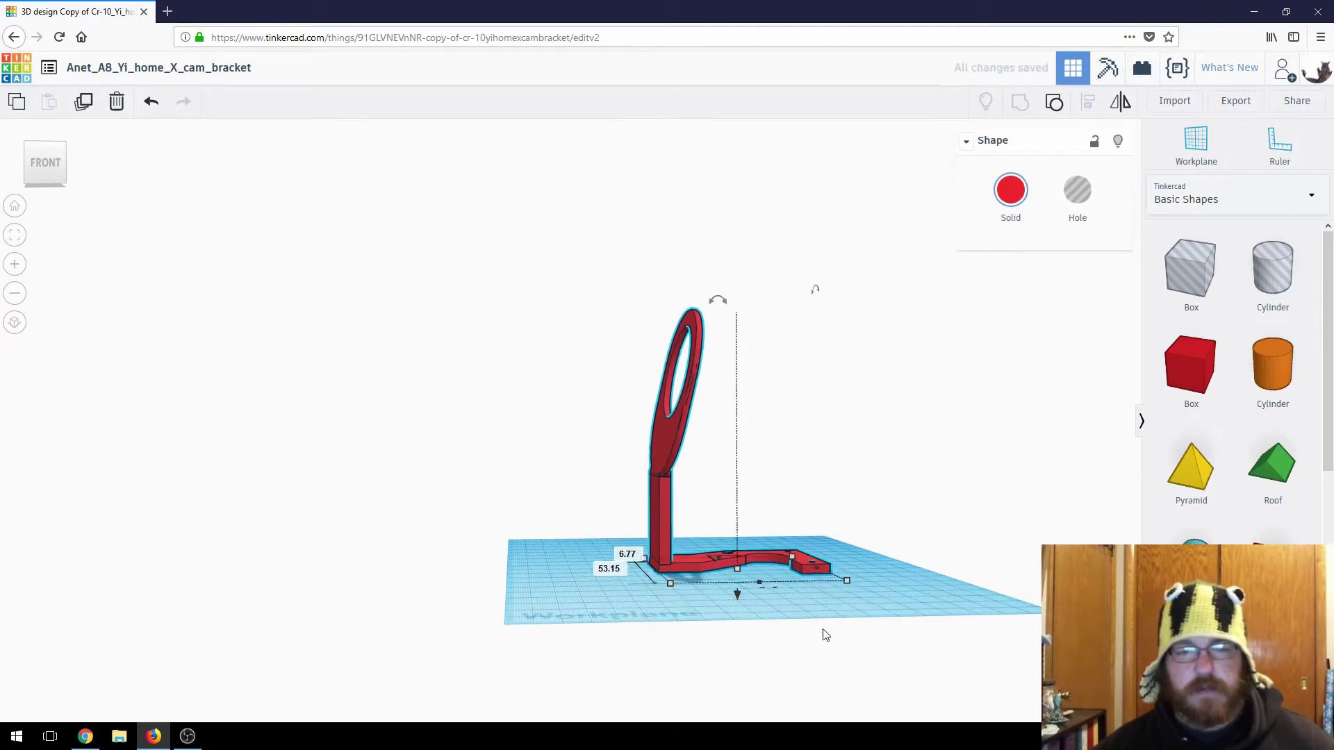
right_click_drag(825, 632, 681, 556)
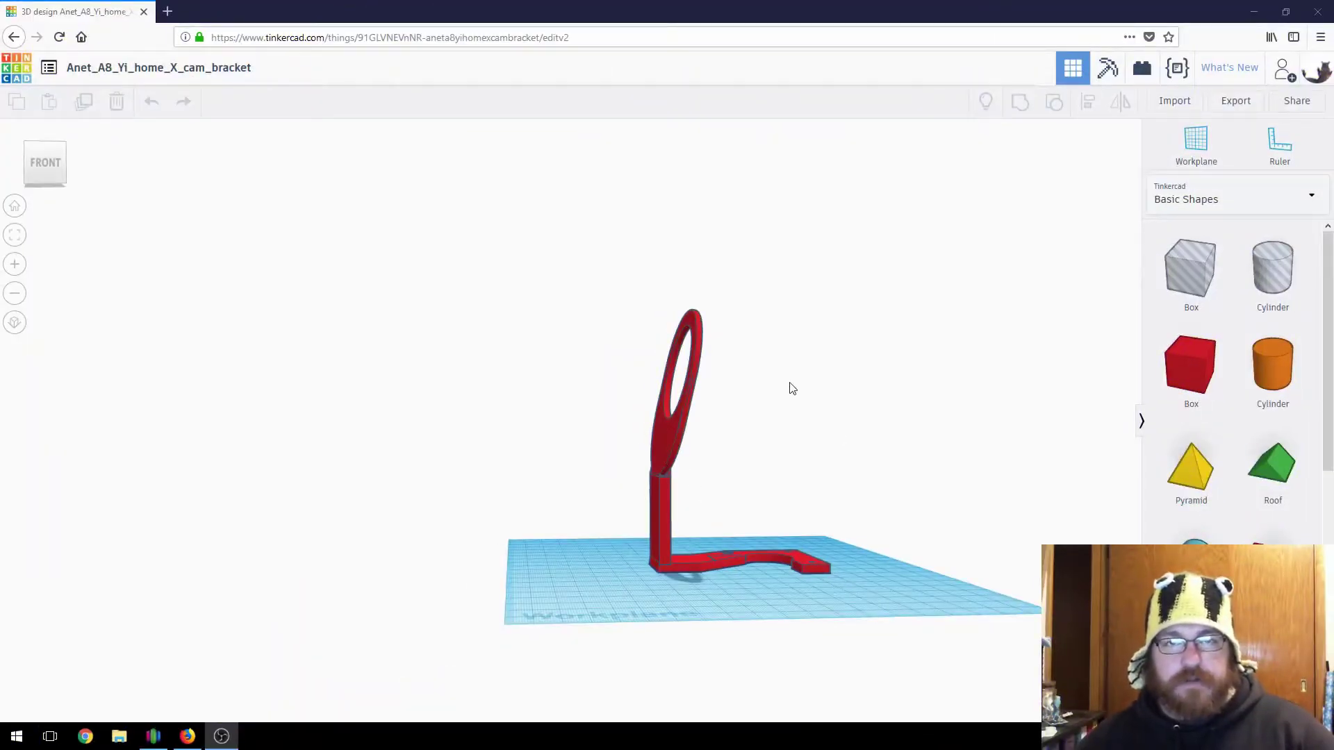
Step: Place a new yellow box on the workplane near the red bracket
right_click_drag(863, 452, 521, 253)
key("ctrl+a")
right_click_drag(759, 580, 950, 438)
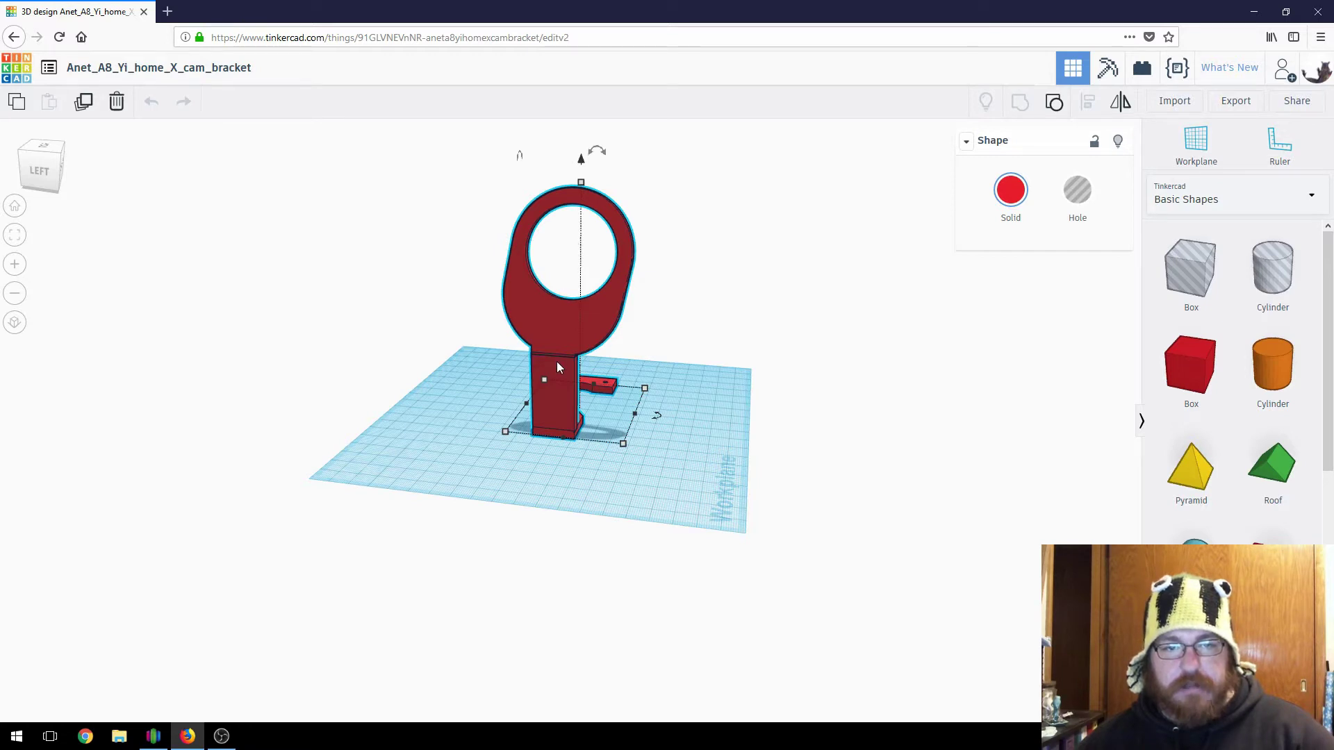
right_click_drag(564, 345, 869, 393)
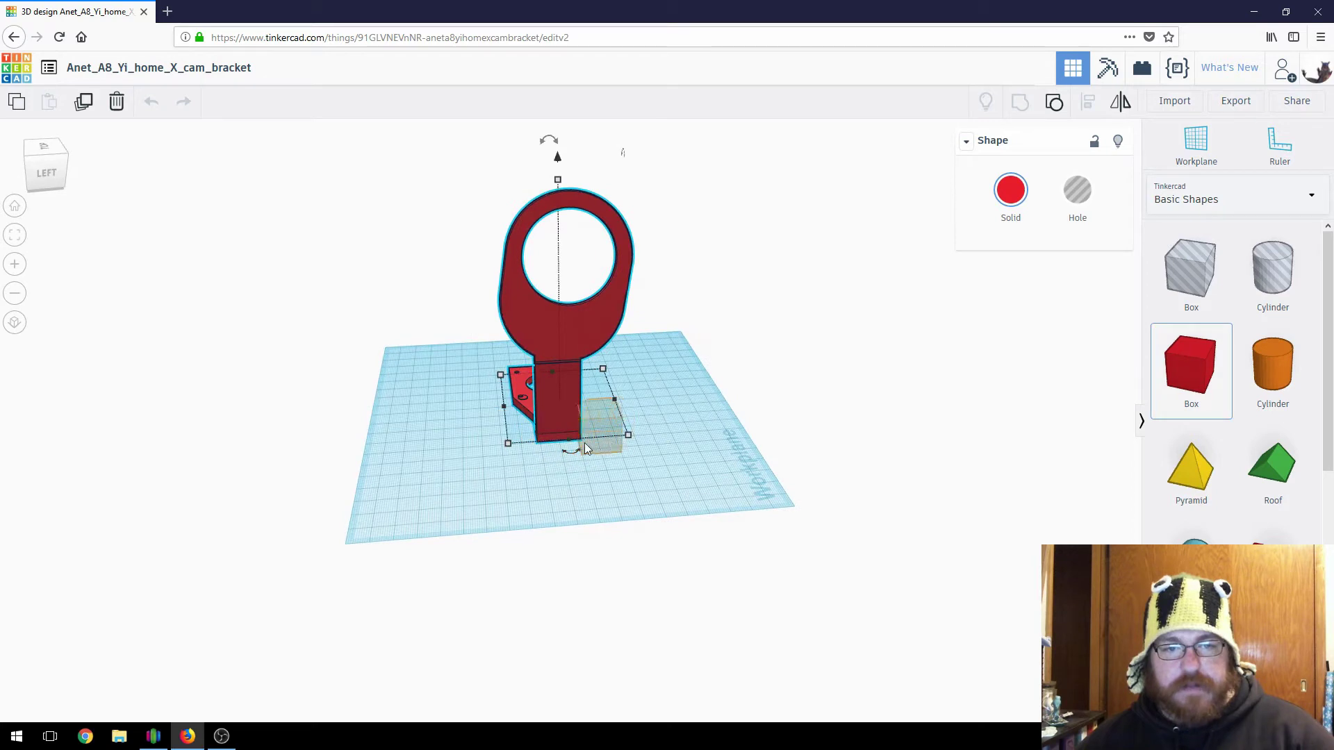
left_click(585, 448)
left_click(1007, 195)
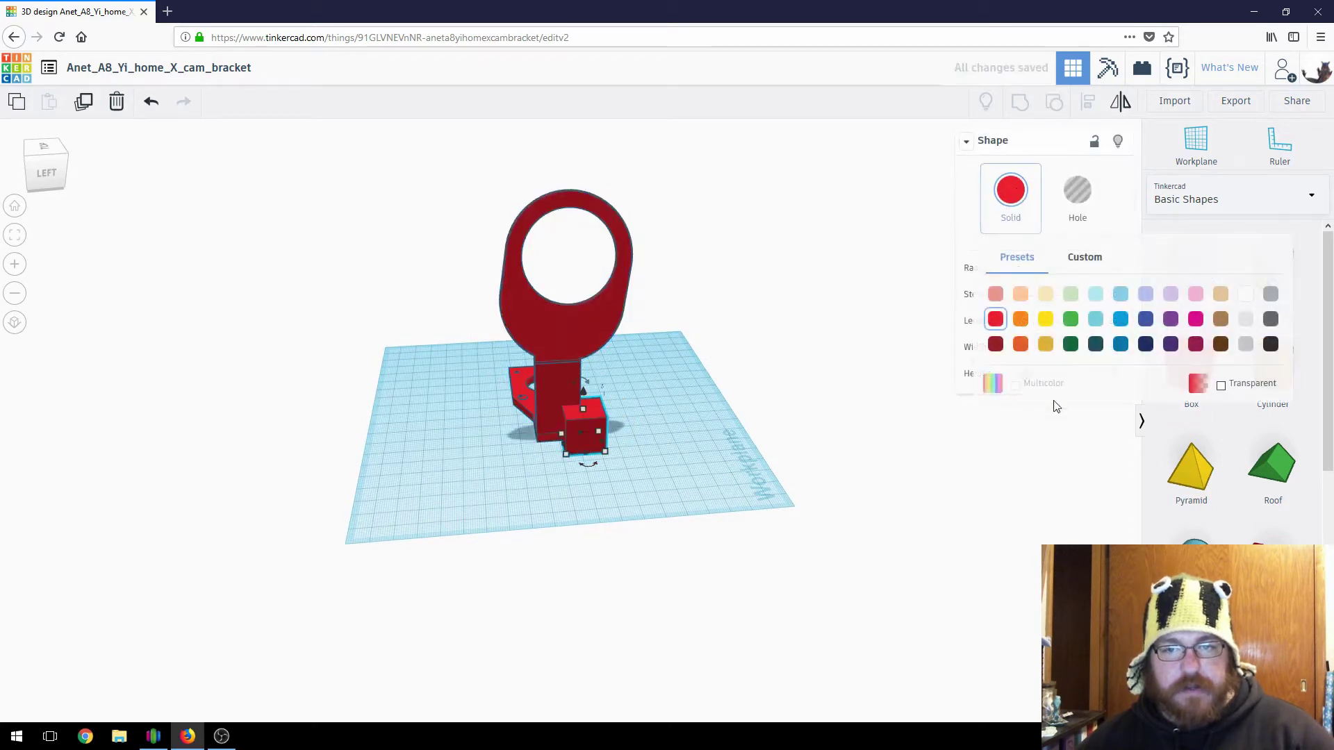
left_click(1046, 320)
Step: Stretch the yellow box to 93 mm tall and move it left of the bracket
left_click_drag(586, 393, 604, 257)
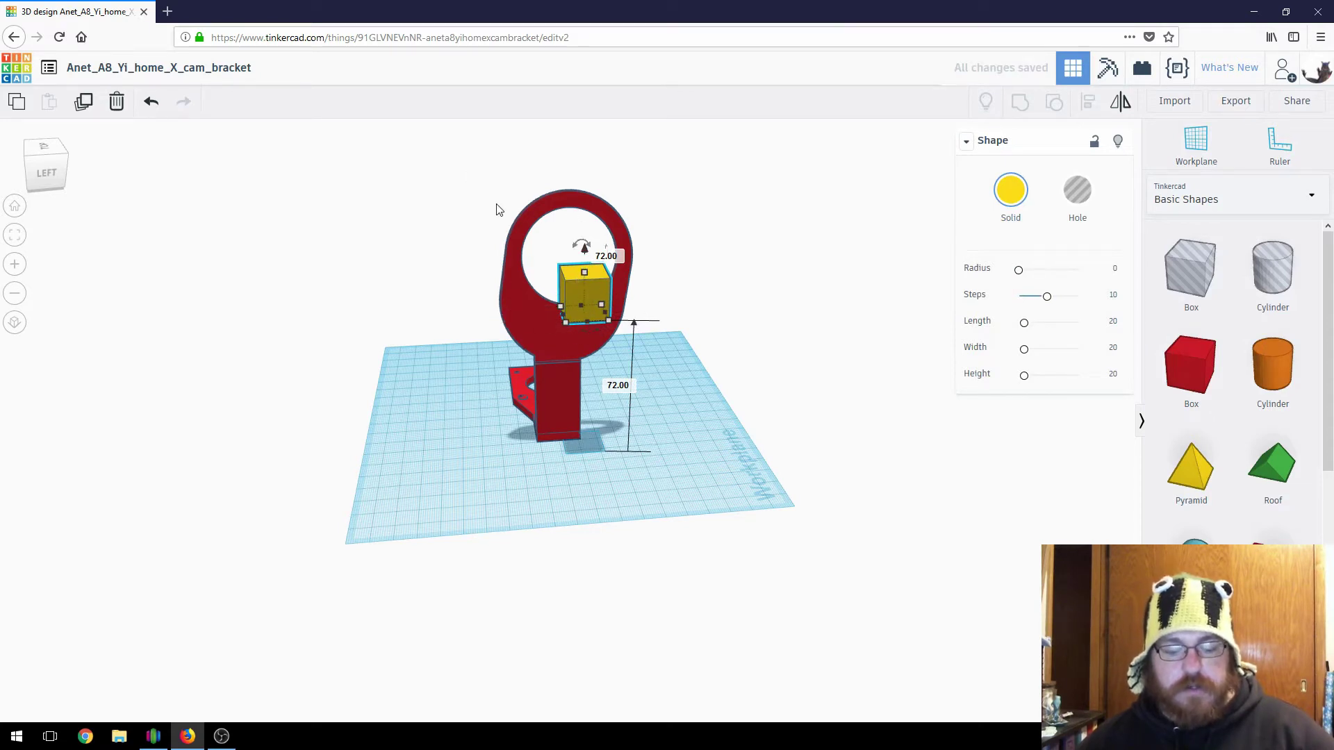
key("ctrl+z")
left_click_drag(584, 412, 591, 261)
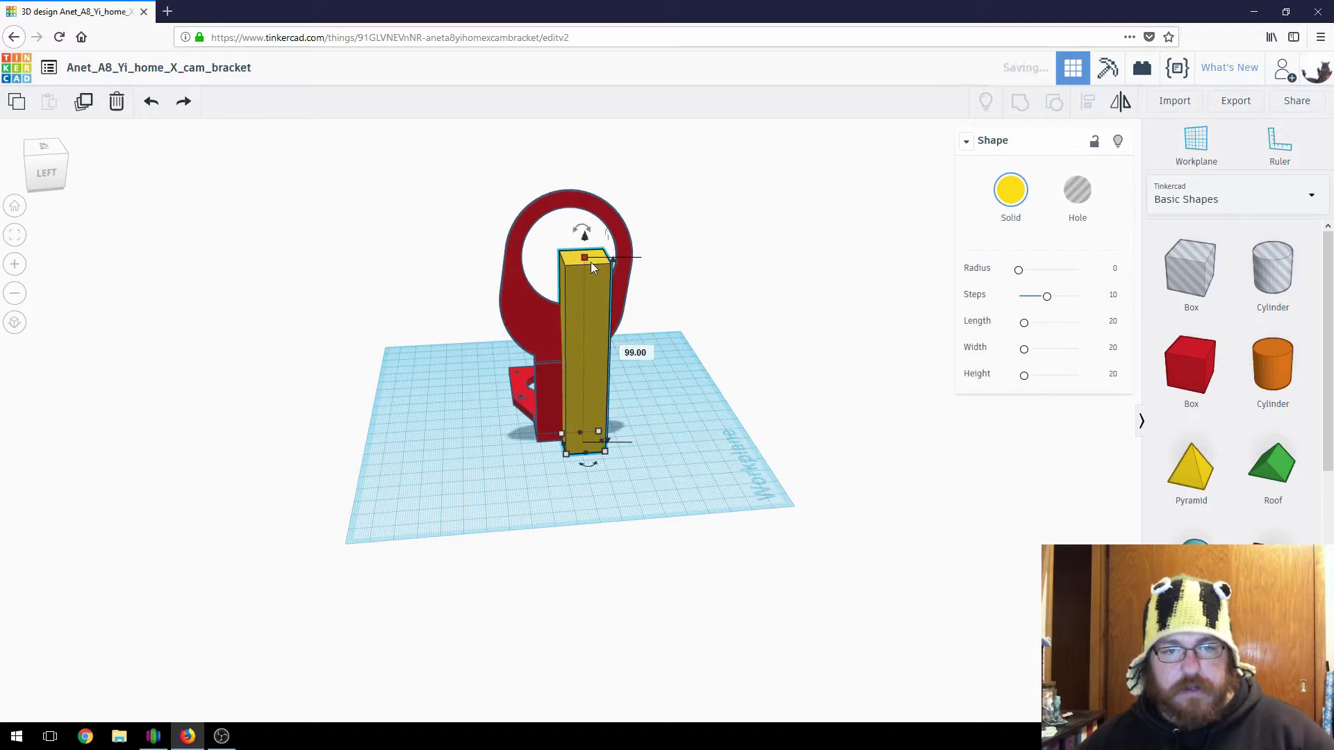
right_click_drag(590, 261, 564, 228)
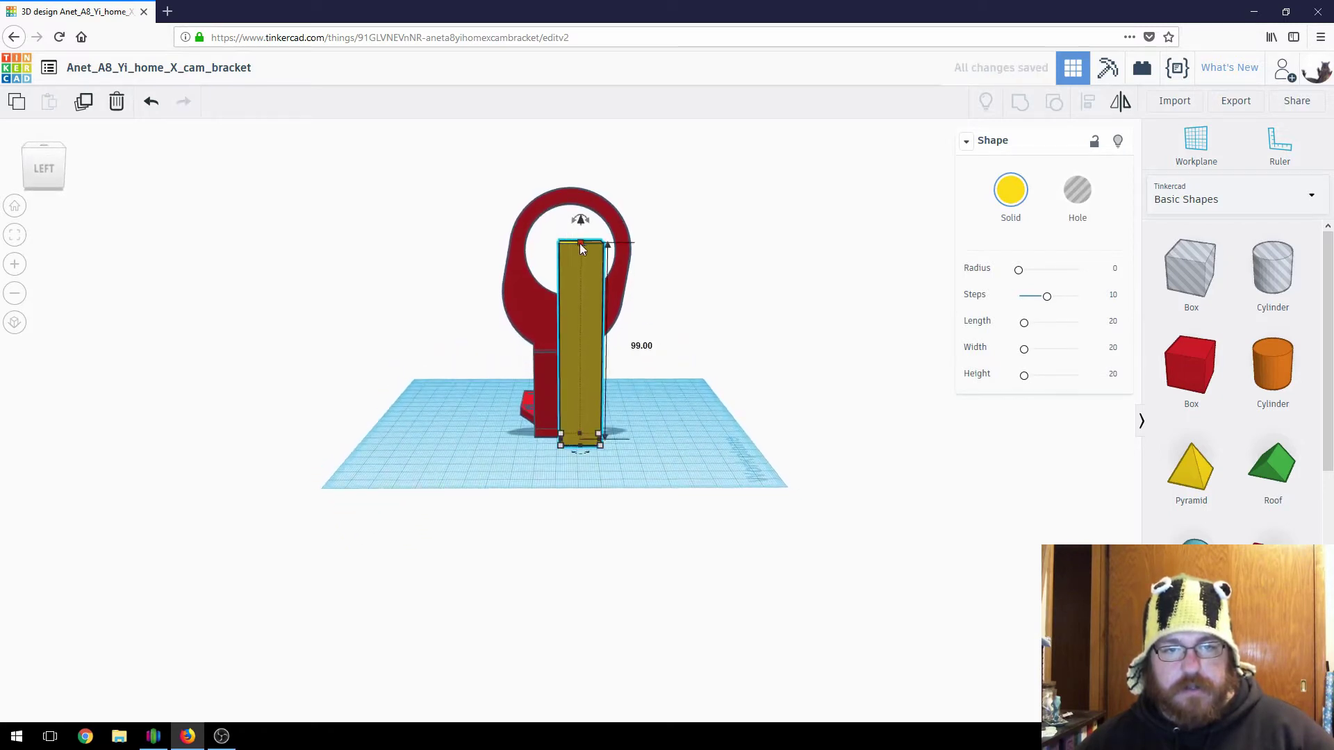
left_click_drag(581, 244, 580, 251)
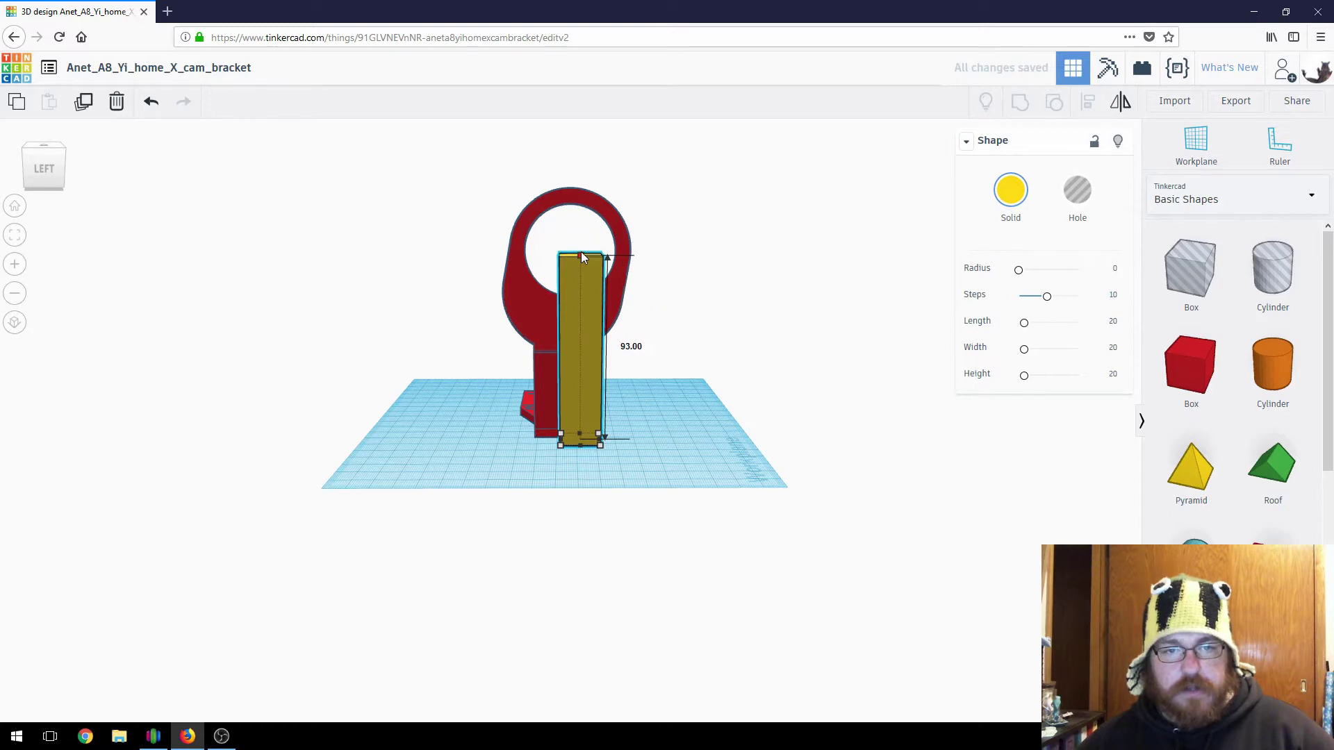
right_click_drag(678, 312, 544, 405)
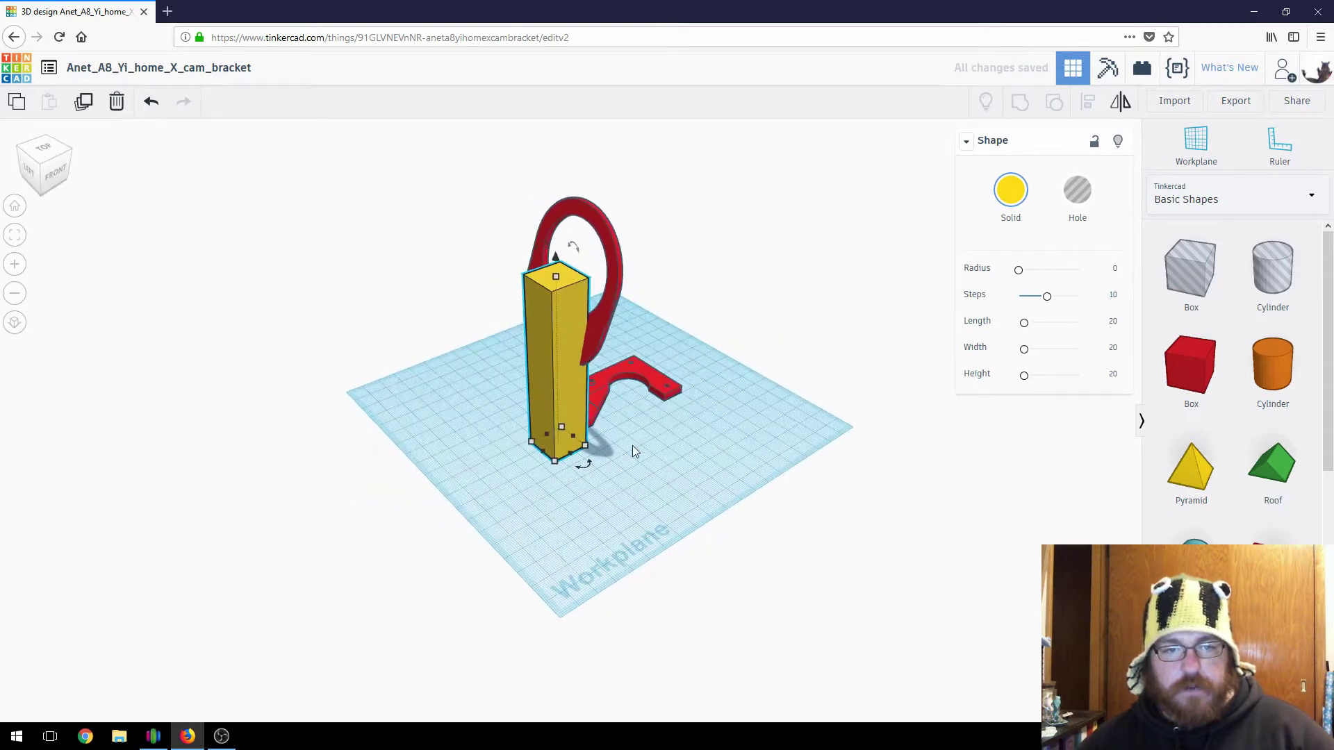
left_click_drag(548, 406, 410, 386)
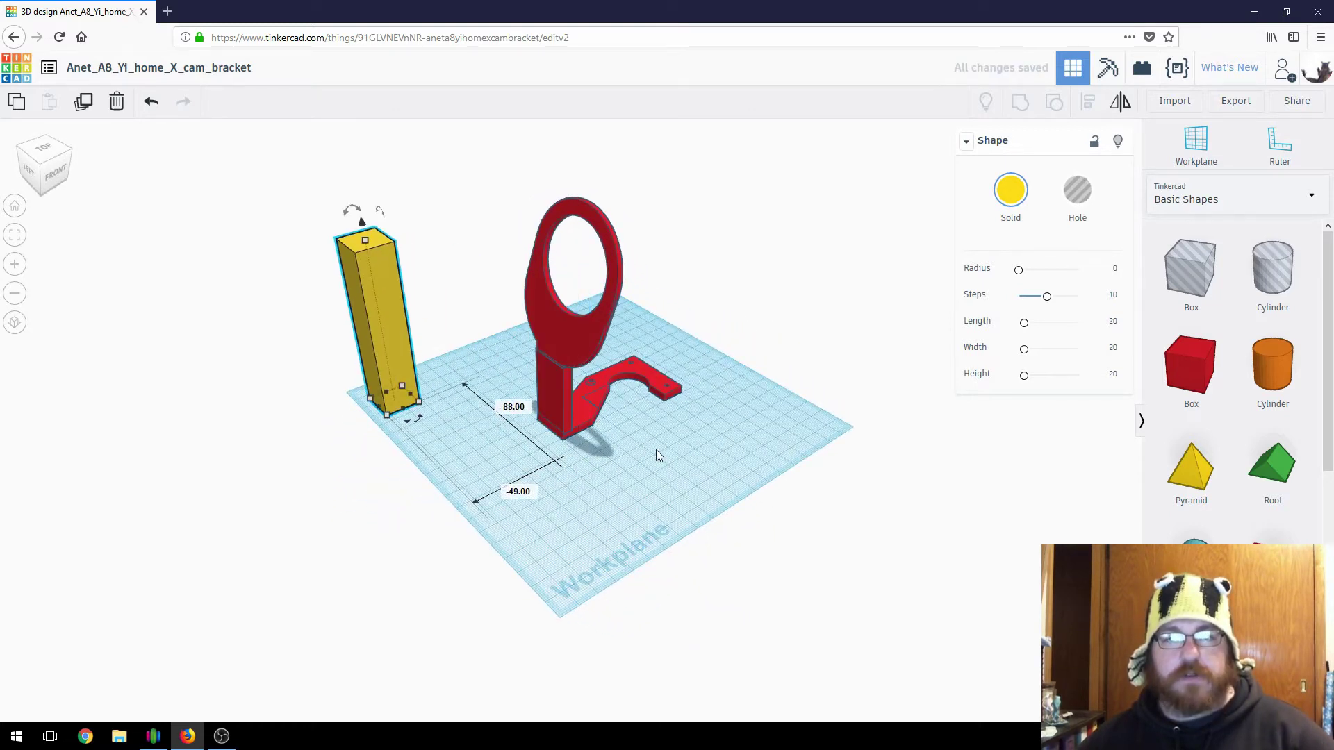
right_click_drag(656, 448, 636, 381)
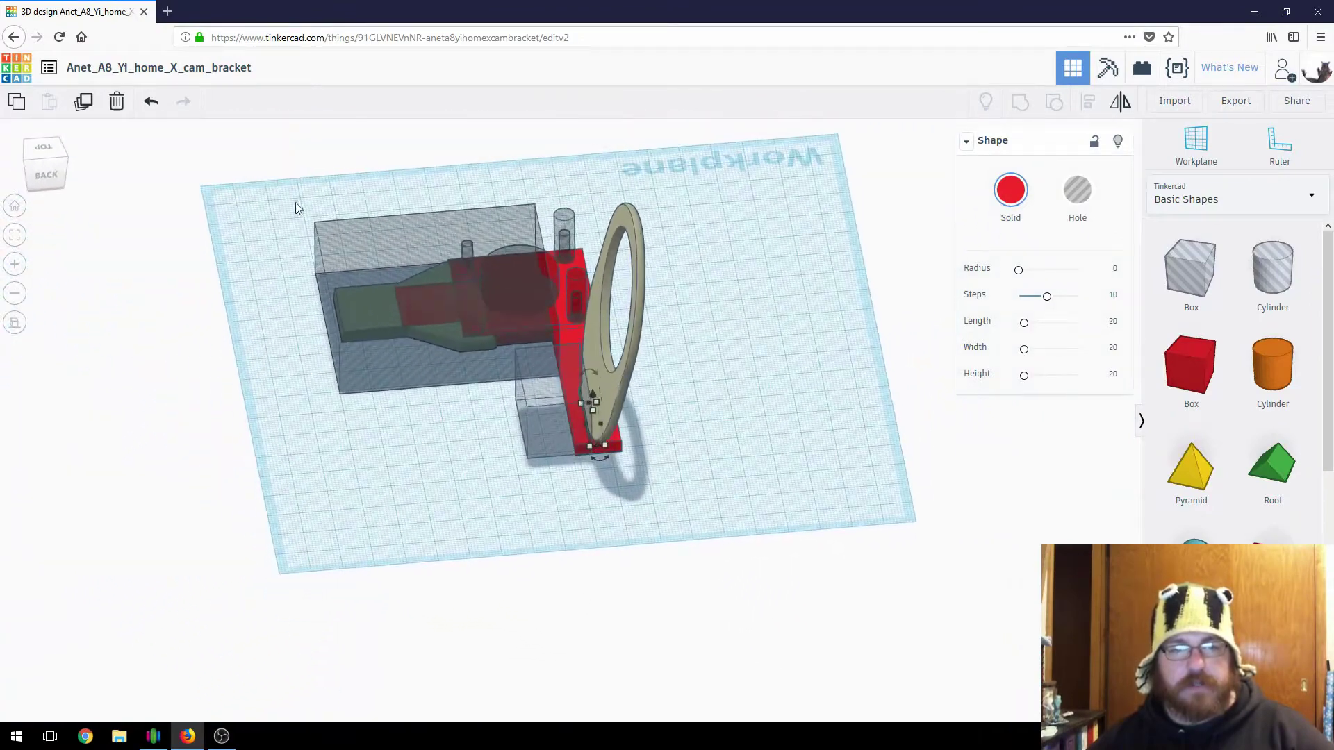
Step: Group all parts into one tan bracket: a two-hole flat arm with the upright ring
left_click_drag(295, 202, 766, 548)
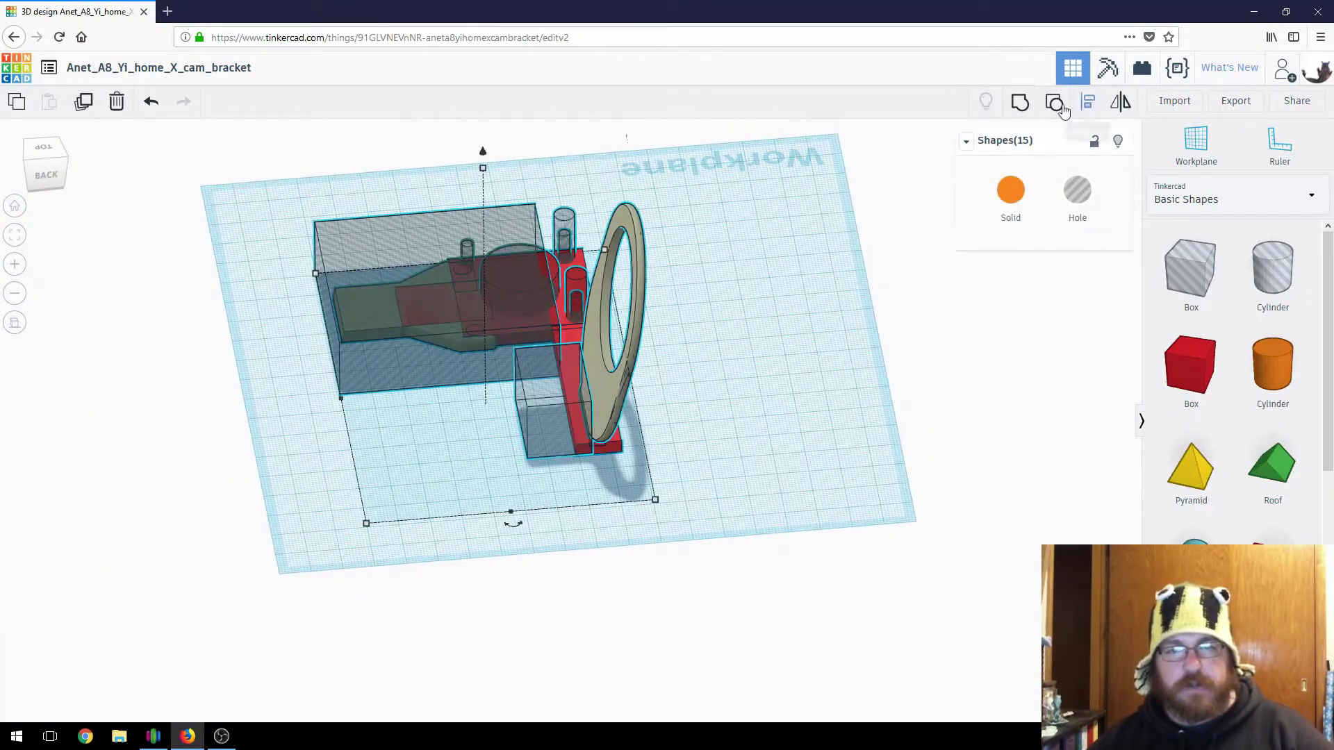
key("ctrl+g")
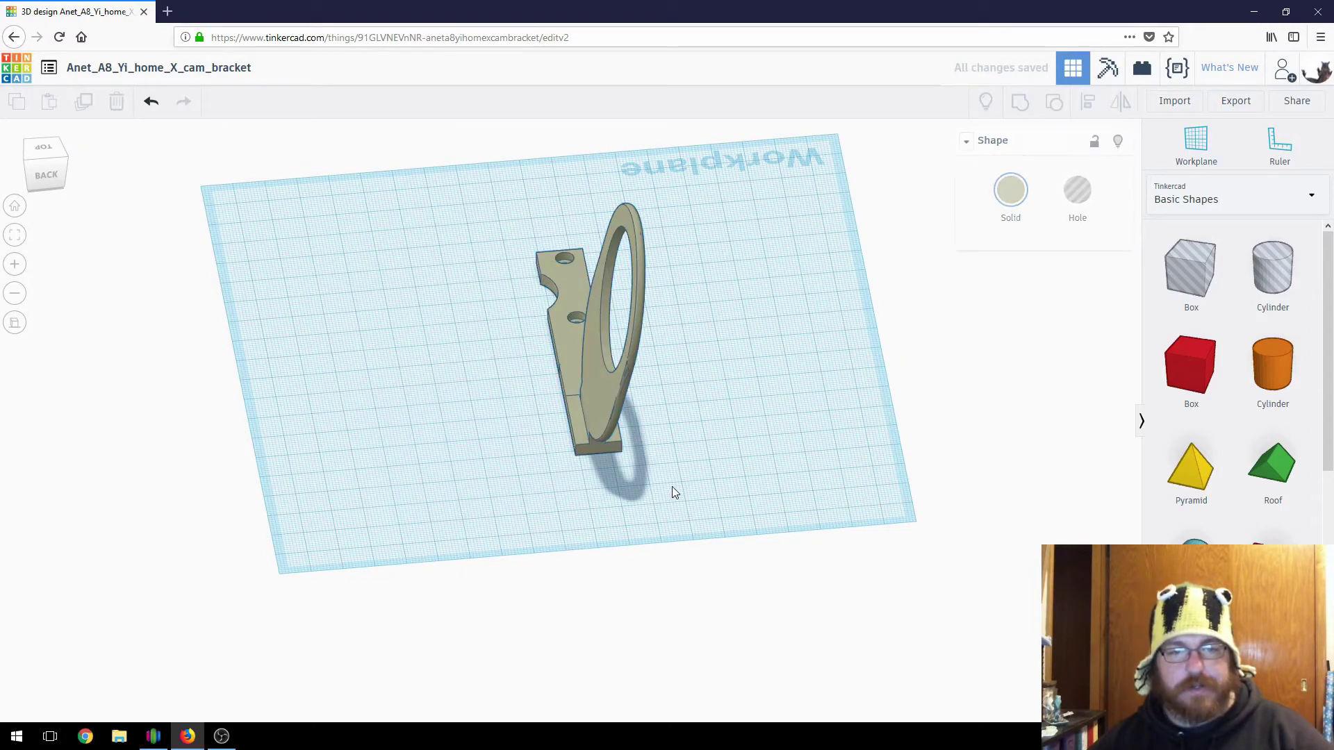
right_click_drag(672, 489, 770, 445)
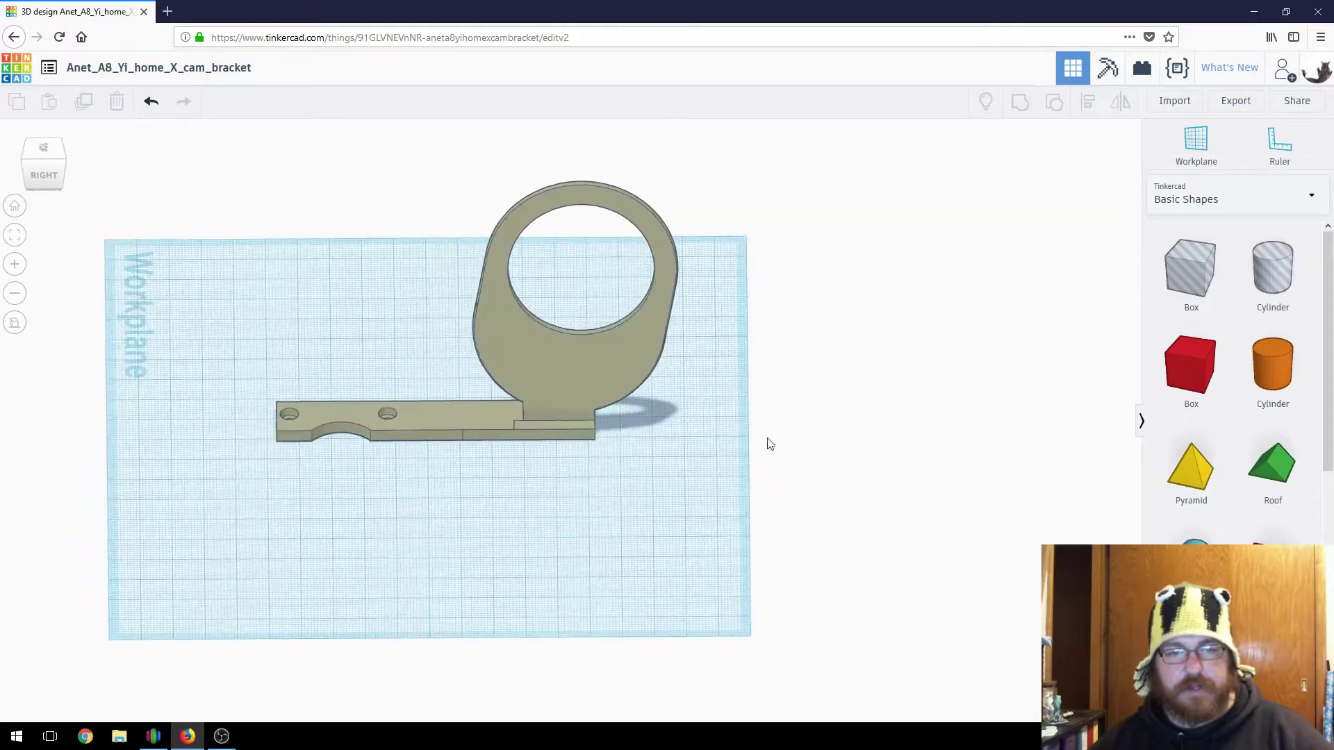